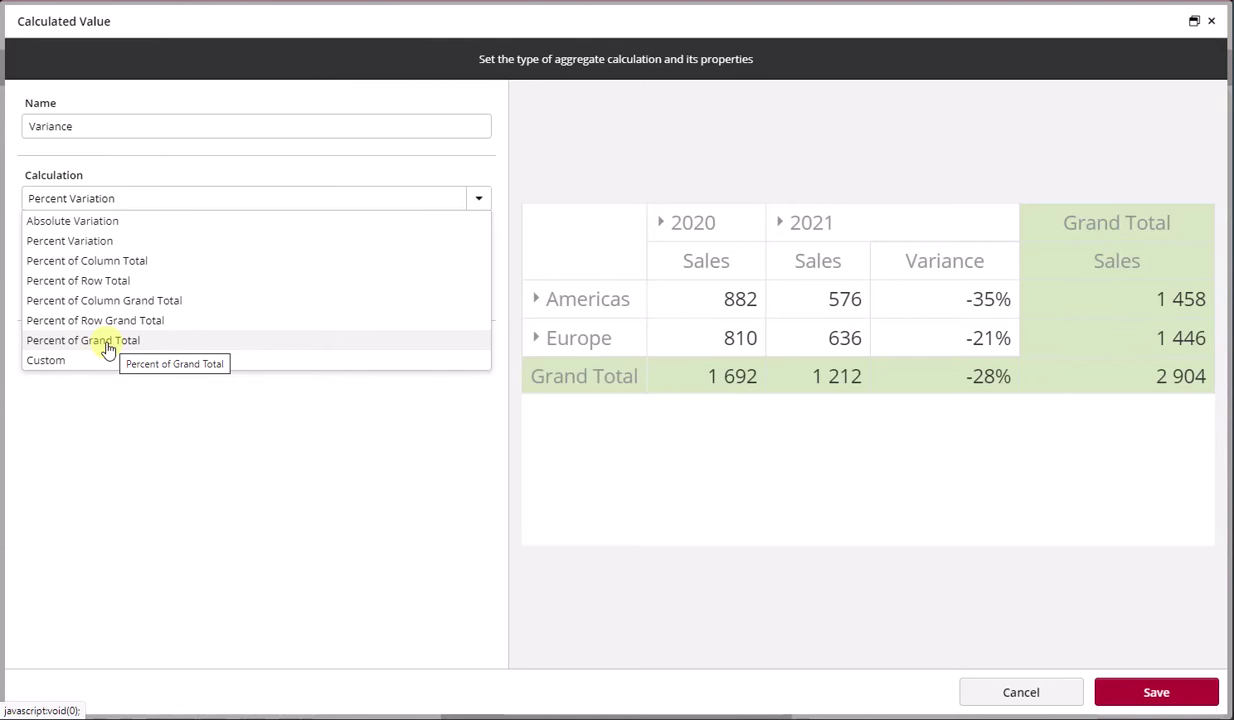
Change the Variance value's calculation to Percent of Column Total and expand Americas and Canada in the pivot preview.
{"action": "left_click", "coordinate": [536, 298]}
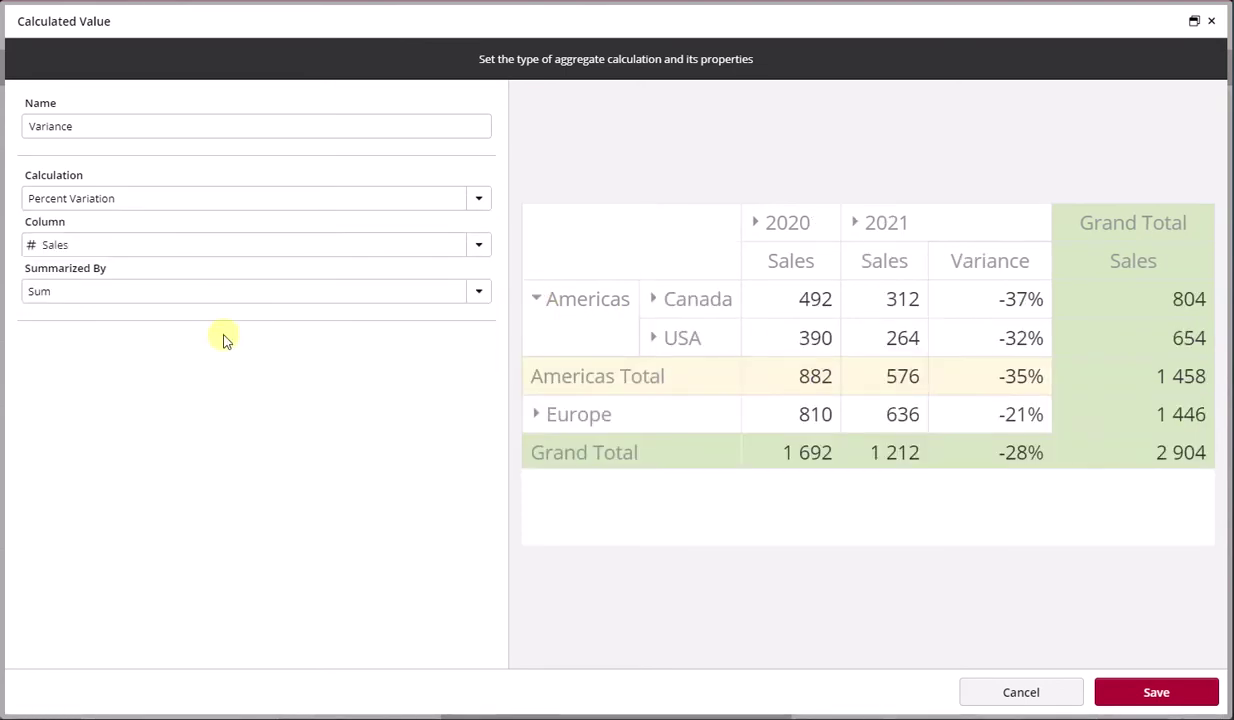
{"action": "left_click", "coordinate": [105, 203]}
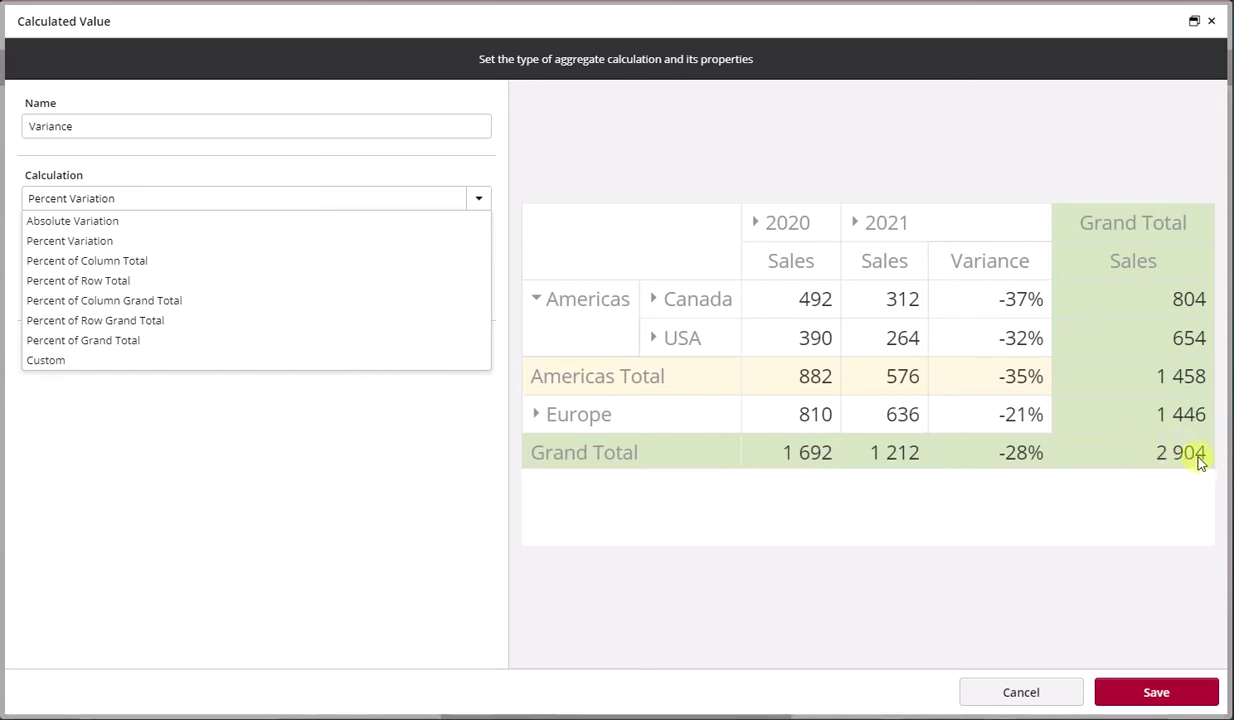
{"action": "left_click", "coordinate": [158, 262]}
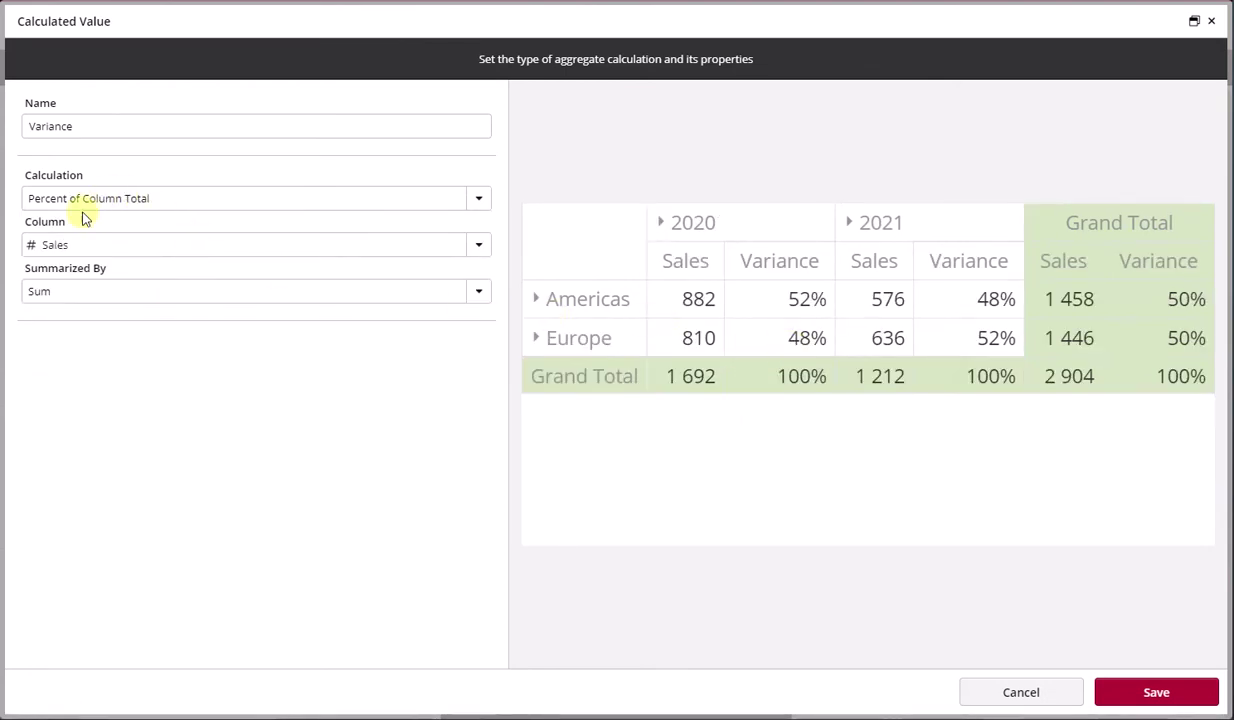
{"action": "left_click", "coordinate": [537, 302]}
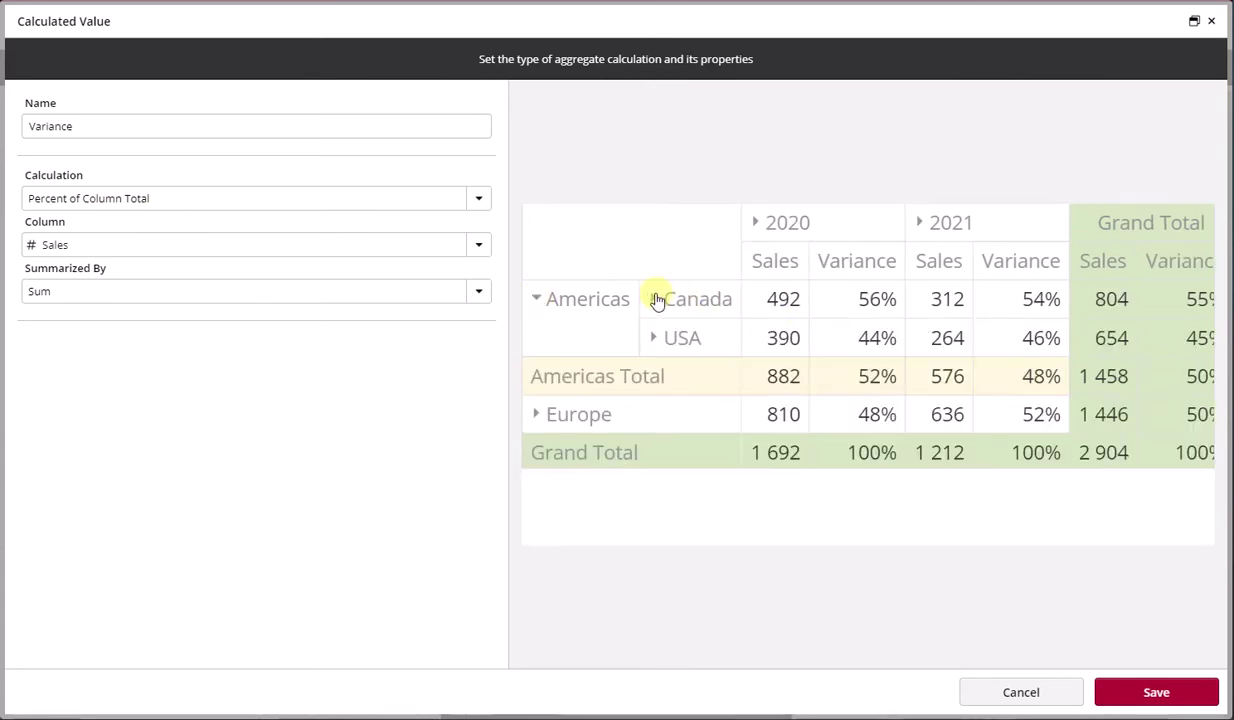
{"action": "left_click", "coordinate": [653, 298]}
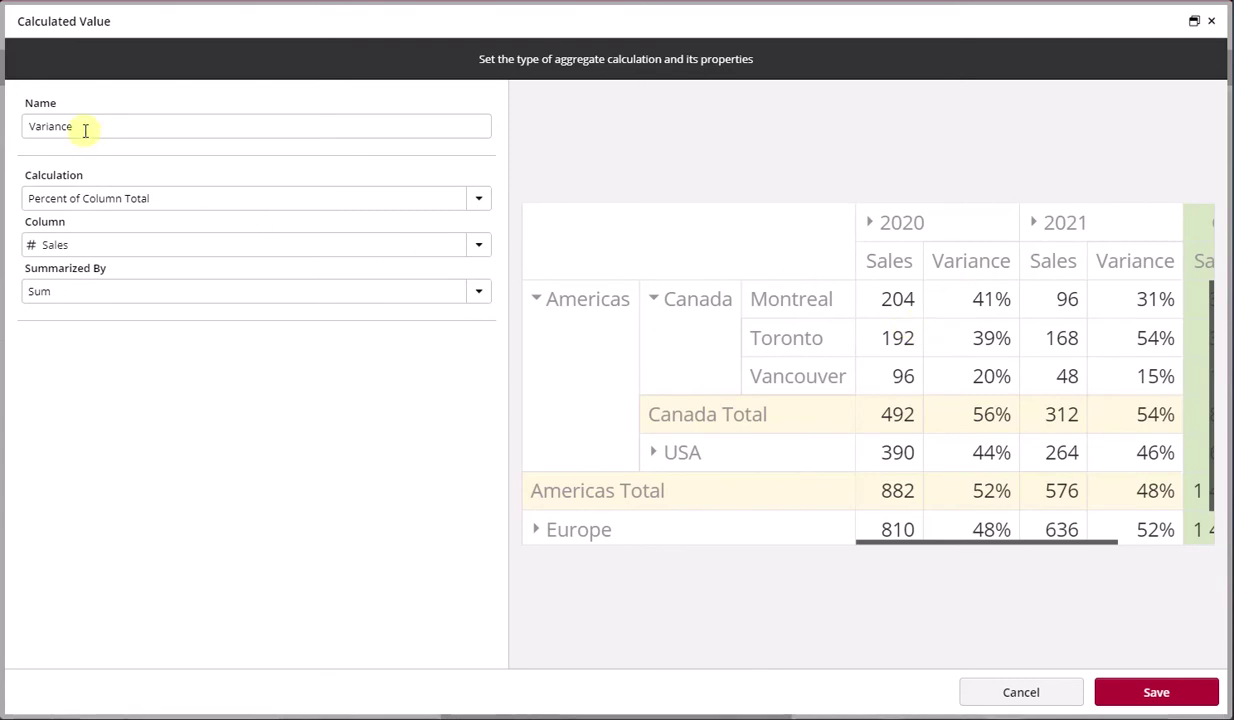
Rename the calculated value as Pct.
{"action": "left_click_drag", "start_coordinate": [85, 125], "coordinate": [22, 125]}
{"action": "type", "text": "Pc"}
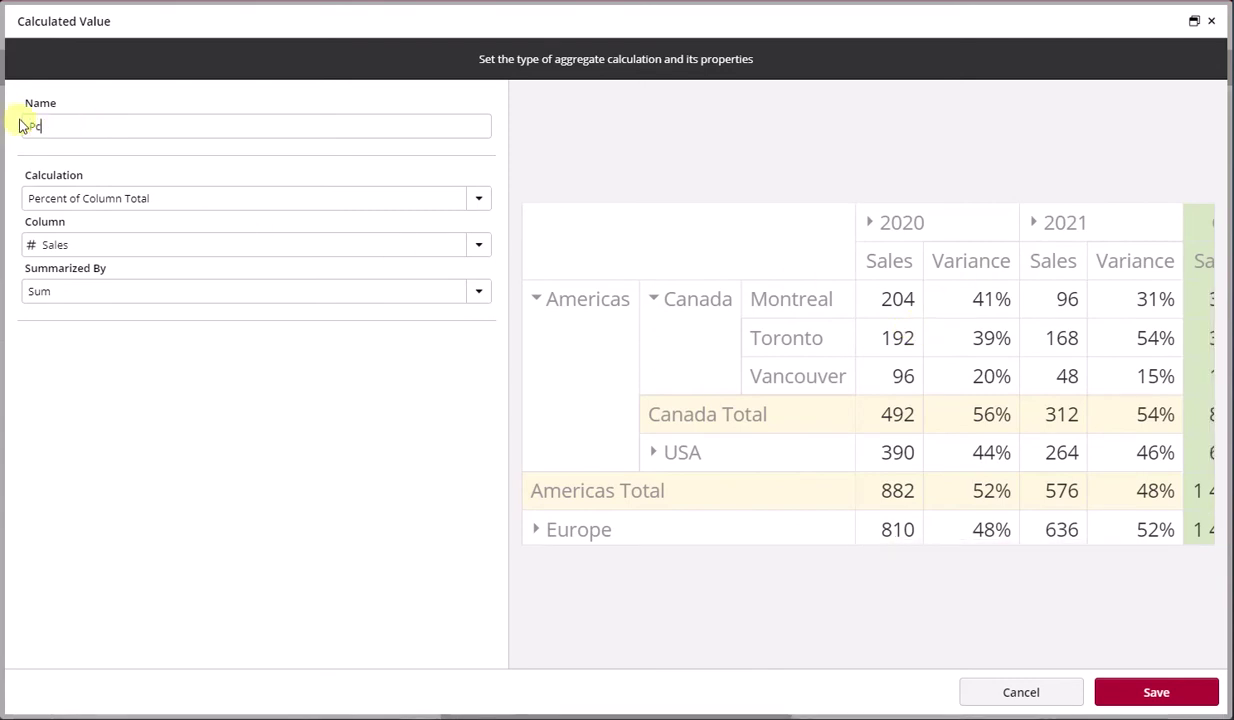
{"action": "type", "text": "t"}
{"action": "key", "text": "ctrl+a"}
{"action": "type", "text": "OfTotal"}
{"action": "left_click_drag", "start_coordinate": [103, 126], "coordinate": [57, 126]}
{"action": "key", "text": "BackSpace"}
{"action": "key", "text": "BackSpace"}
{"action": "key", "text": "BackSpace"}
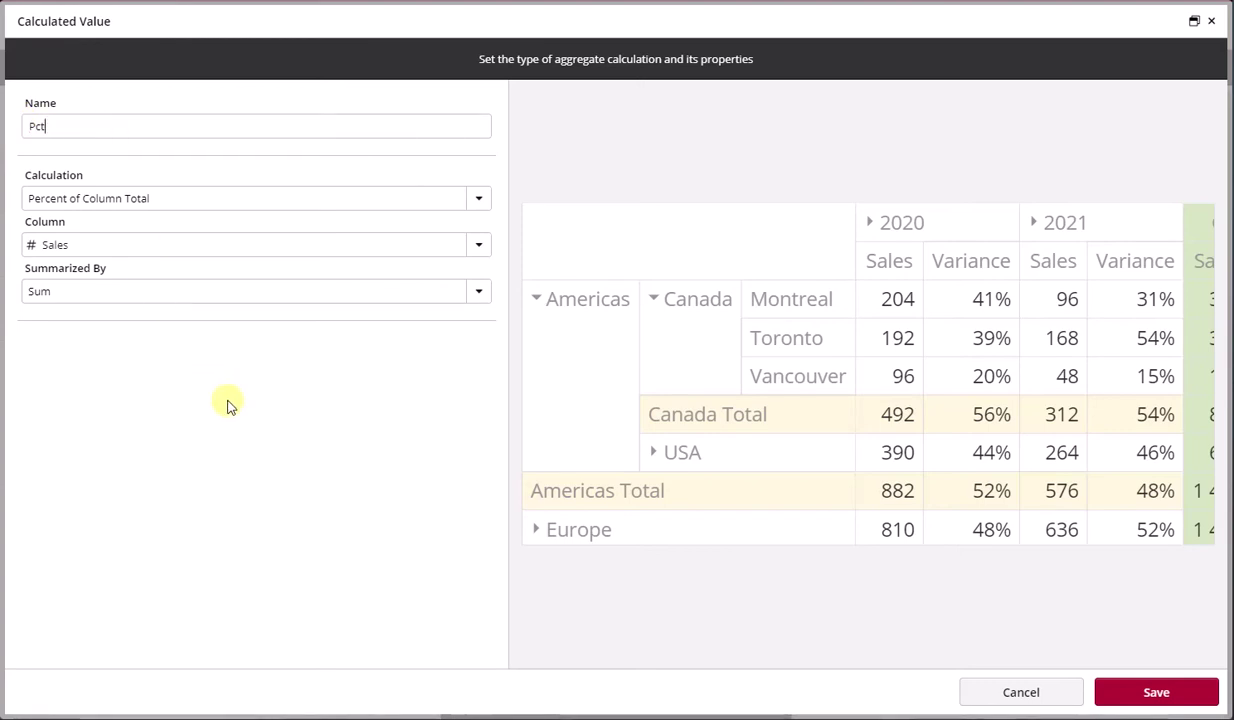
{"action": "left_click", "coordinate": [228, 400]}
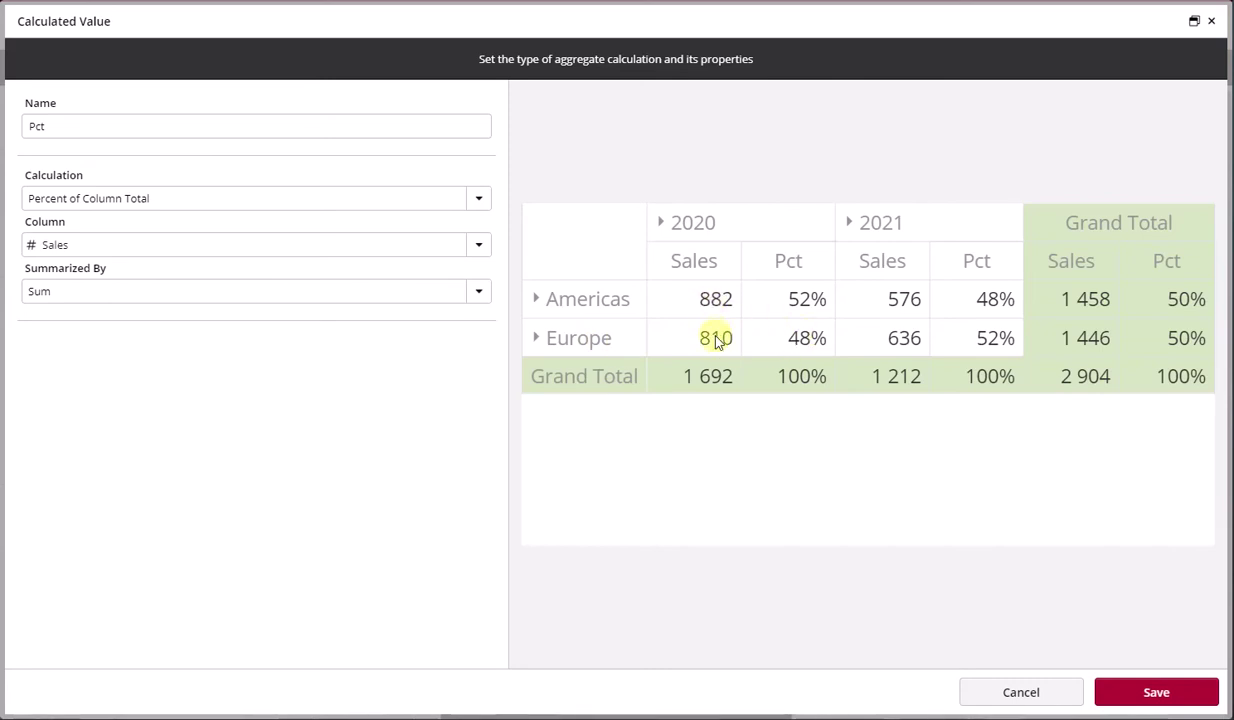
Examine how Percent of Column Total applies within Americas, Europe and Canada by expanding those levels, and collapse them again.
{"action": "left_click", "coordinate": [537, 300]}
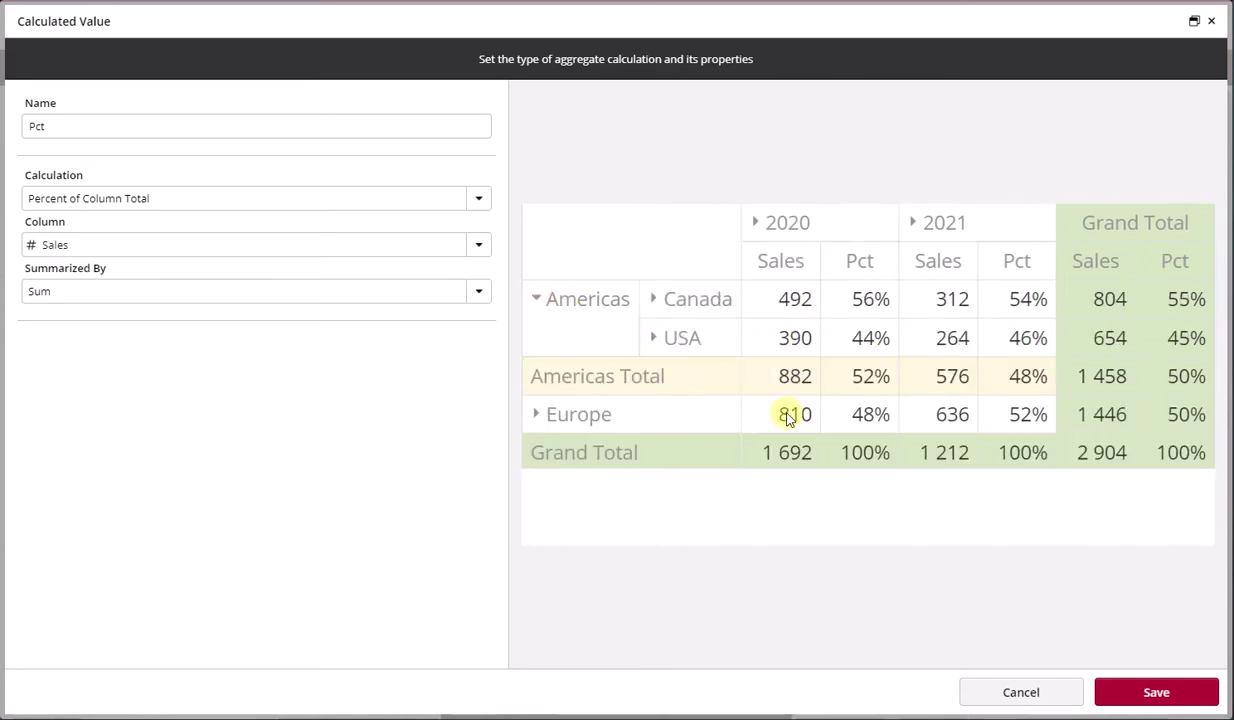
{"action": "left_click", "coordinate": [533, 416]}
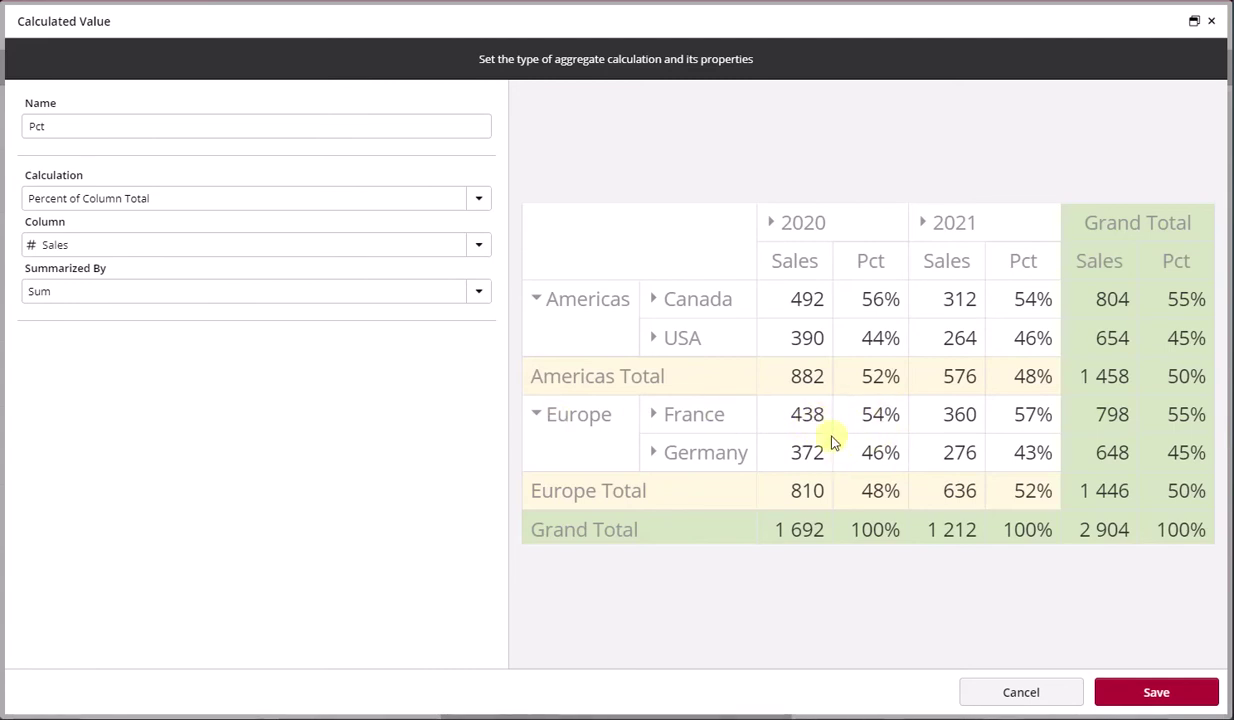
{"action": "left_click", "coordinate": [655, 300]}
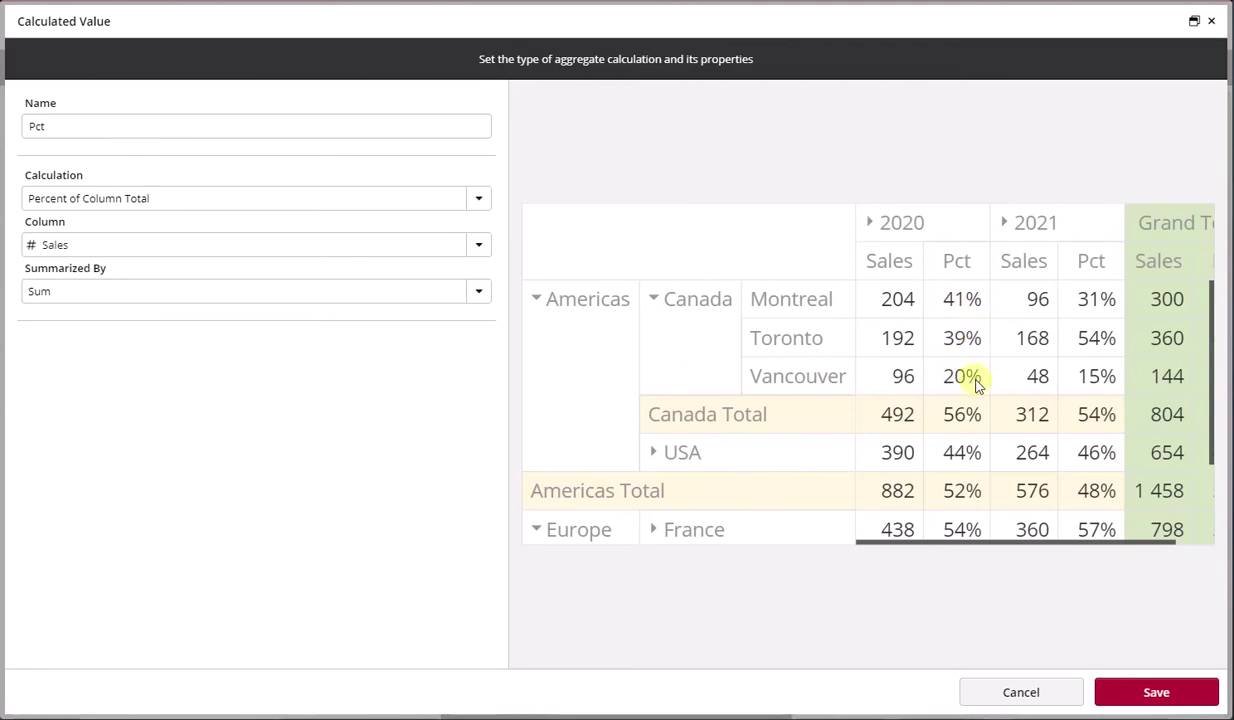
{"action": "scroll", "coordinate": [975, 420], "scroll_direction": "down", "scroll_amount": 3}
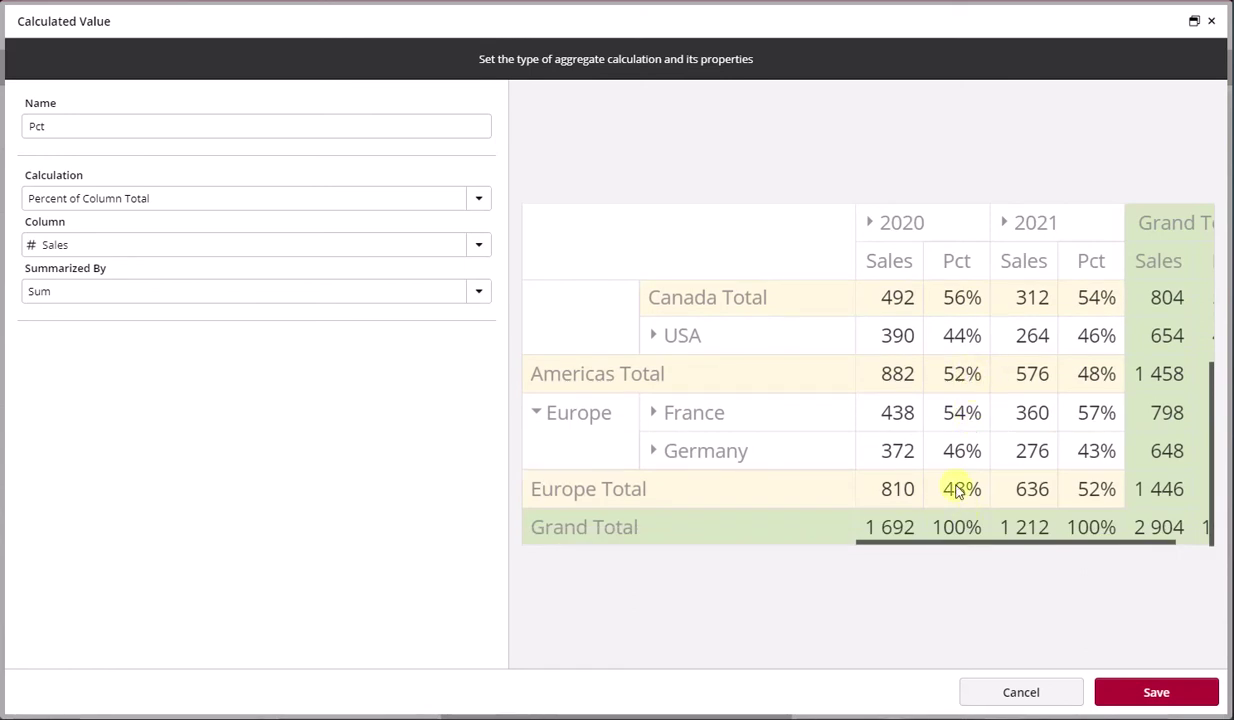
{"action": "scroll", "coordinate": [953, 480], "scroll_direction": "up", "scroll_amount": 3}
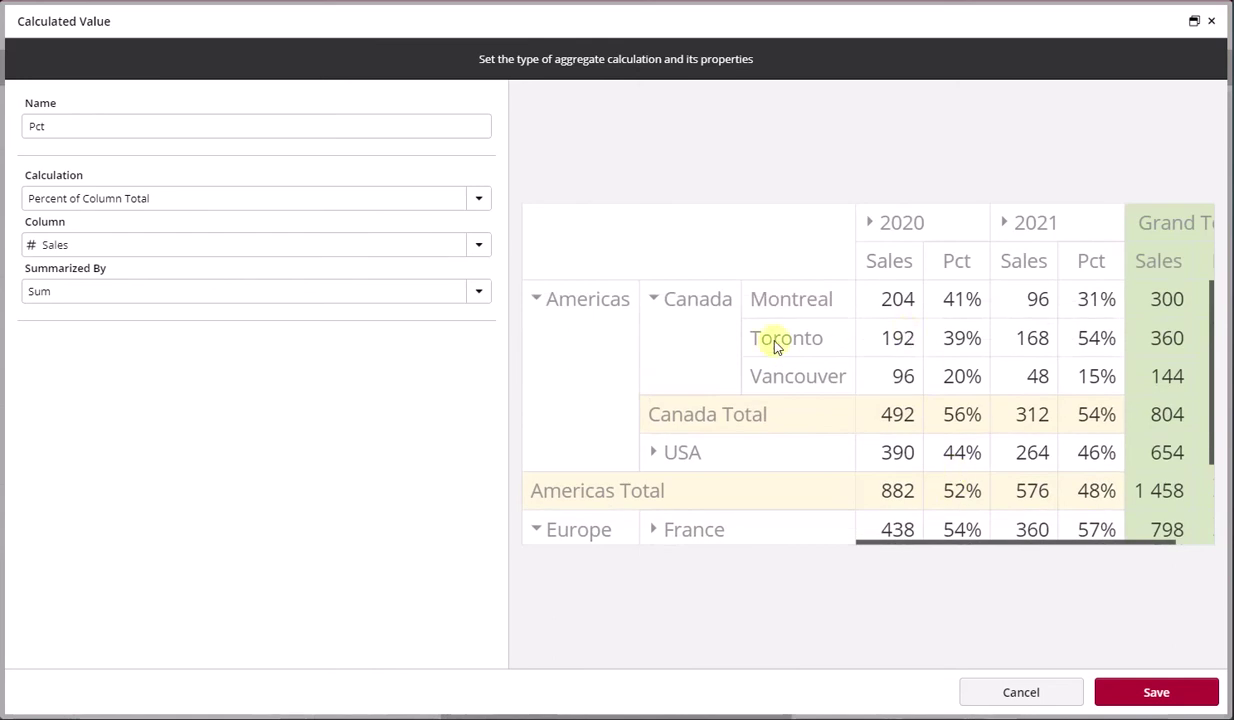
{"action": "left_click", "coordinate": [656, 300]}
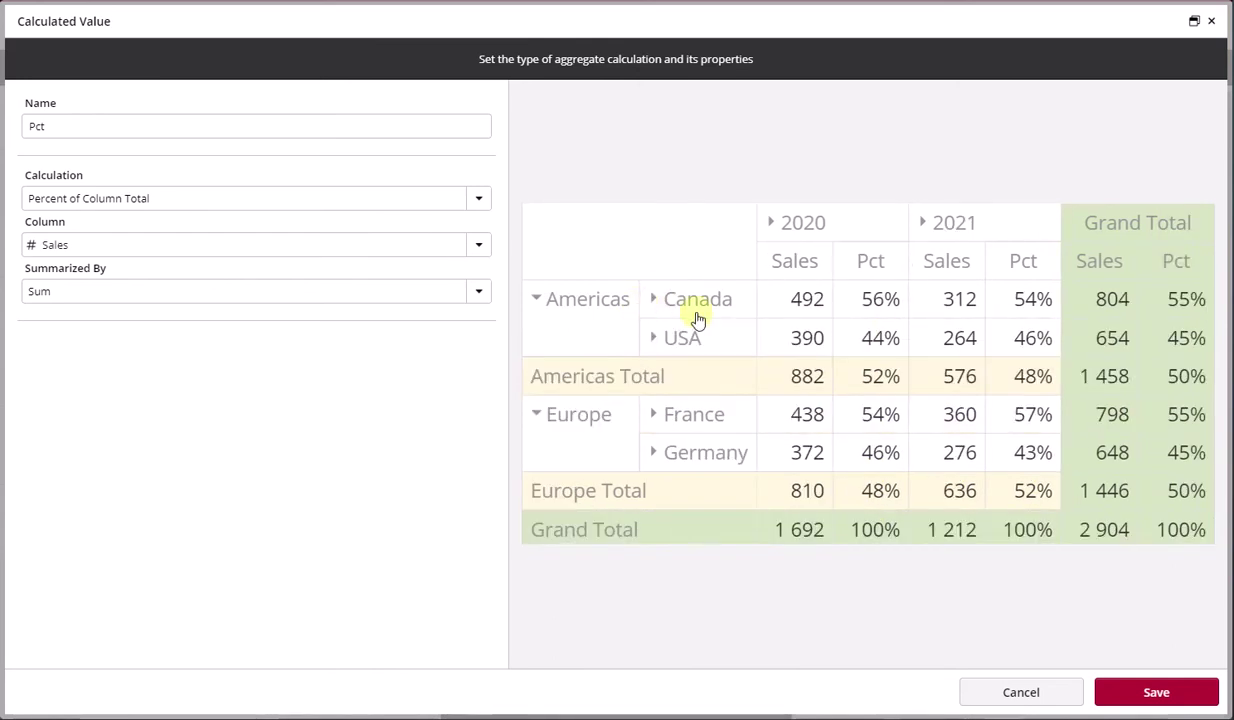
{"action": "left_click", "coordinate": [537, 300]}
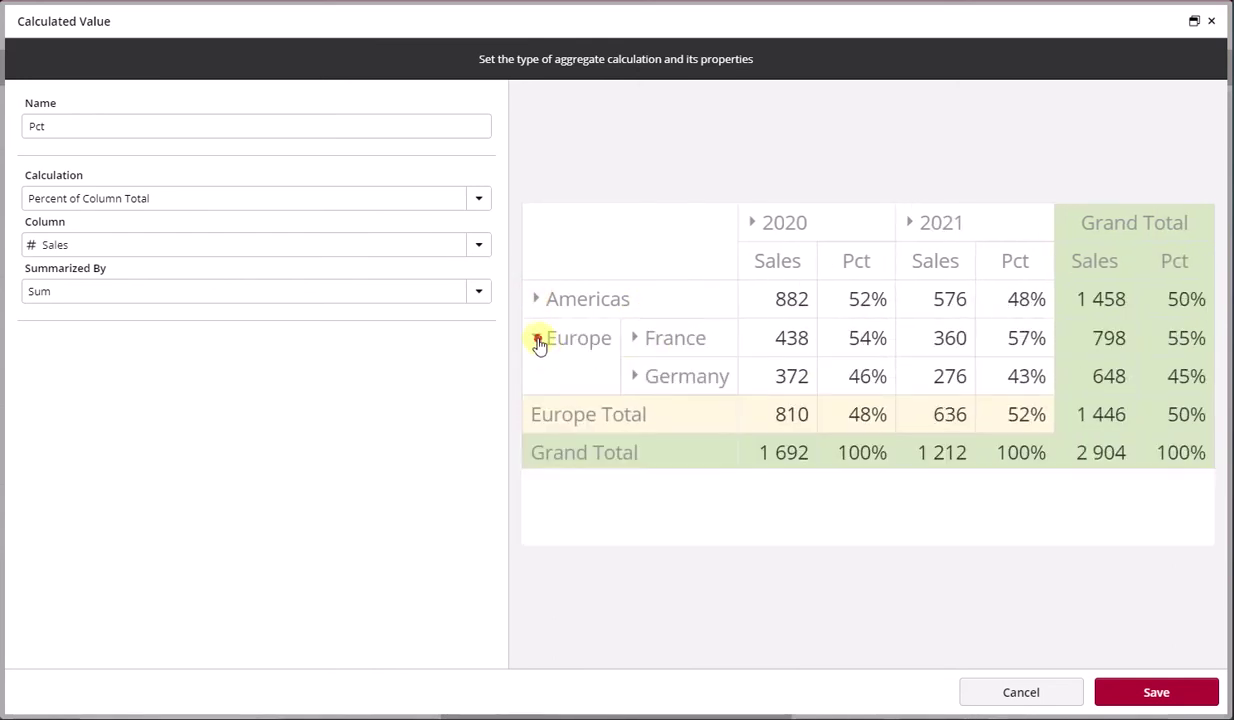
{"action": "left_click", "coordinate": [538, 340]}
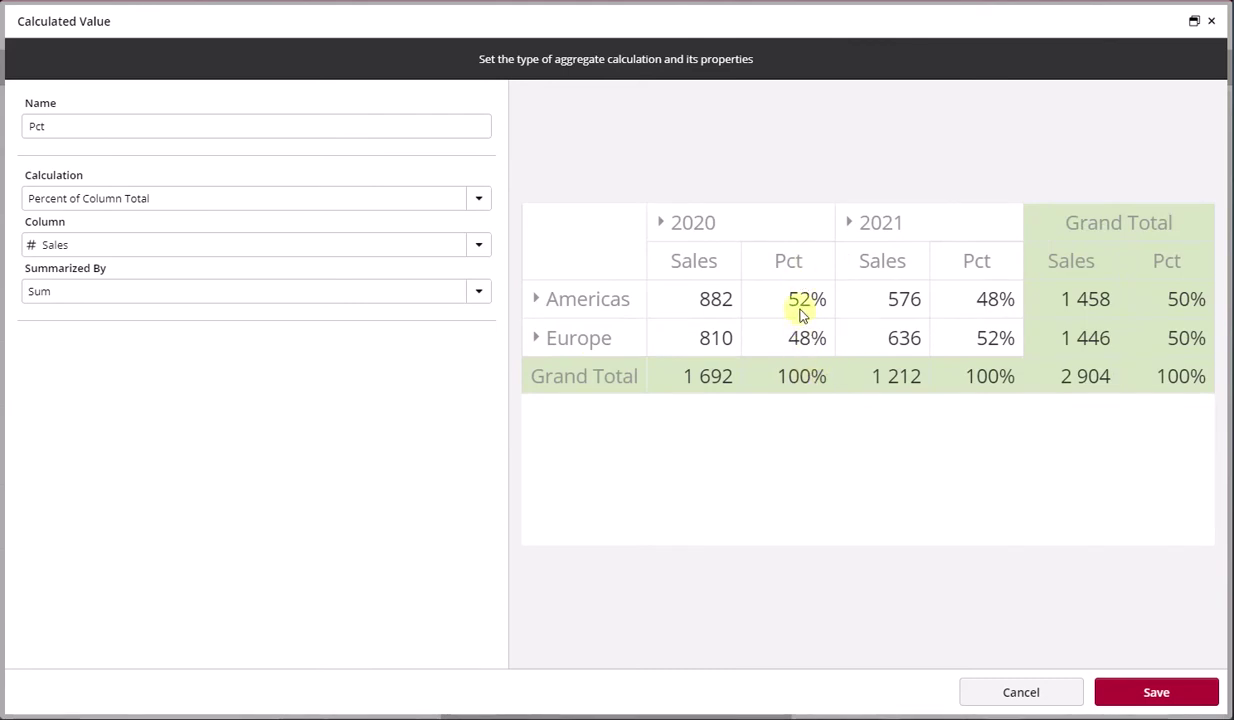
Set the calculation to Percent of Row Total and check its percentages for the countries in Americas.
{"action": "left_click", "coordinate": [107, 207]}
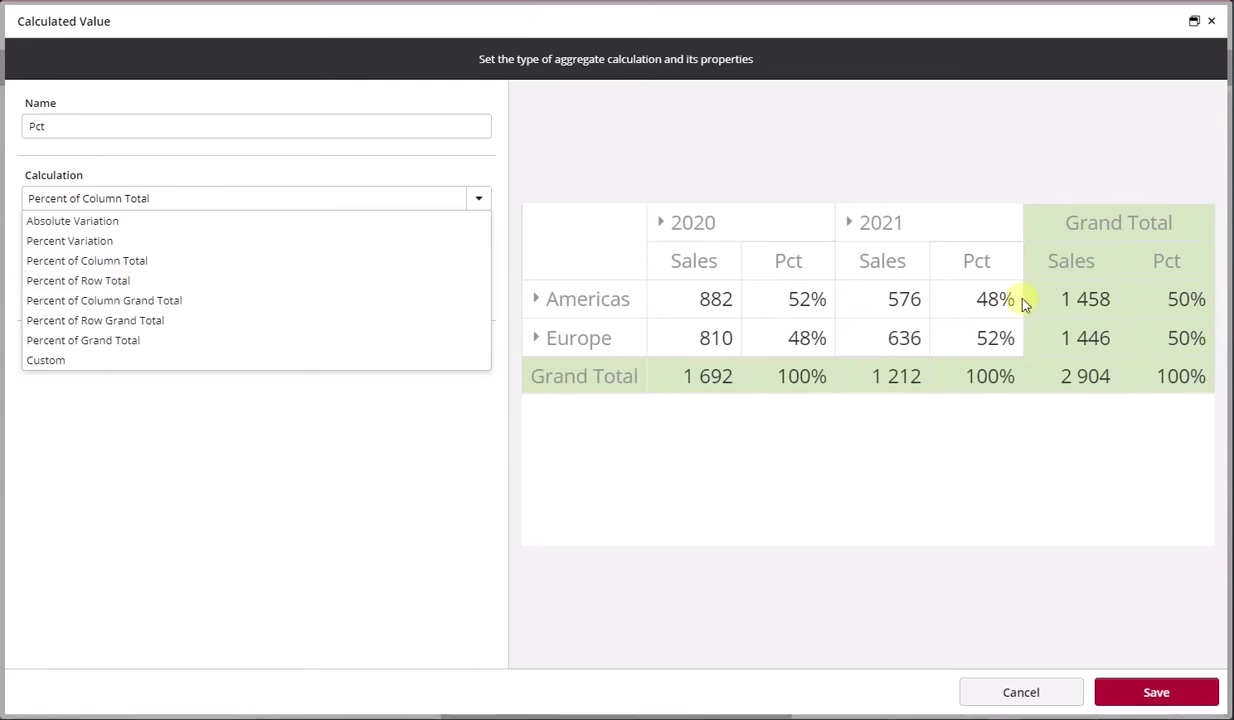
{"action": "left_click", "coordinate": [118, 285]}
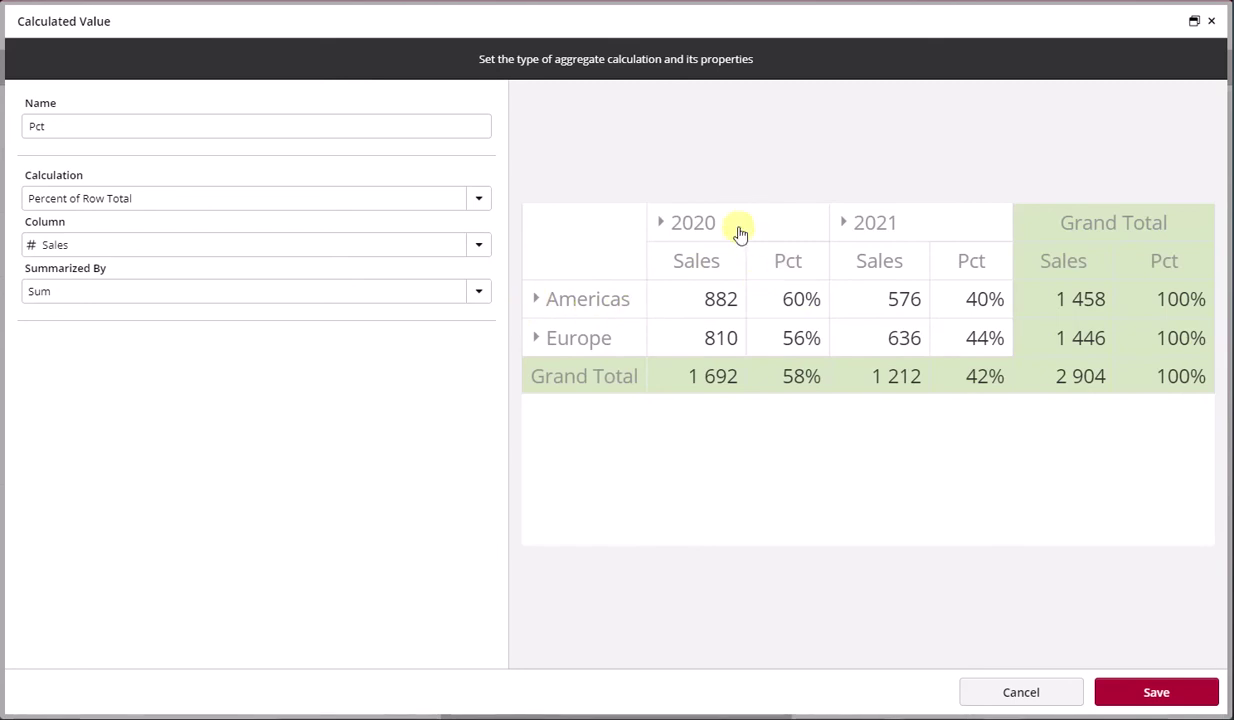
{"action": "left_click", "coordinate": [537, 300]}
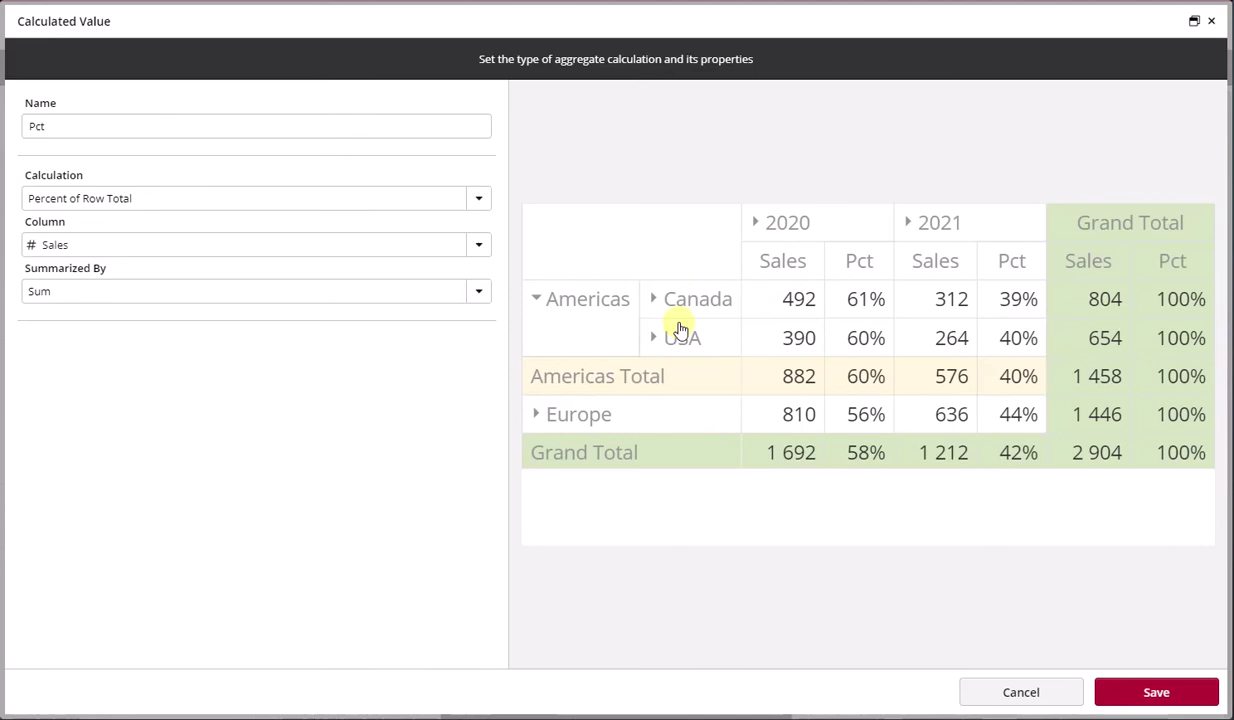
{"action": "left_click", "coordinate": [538, 299]}
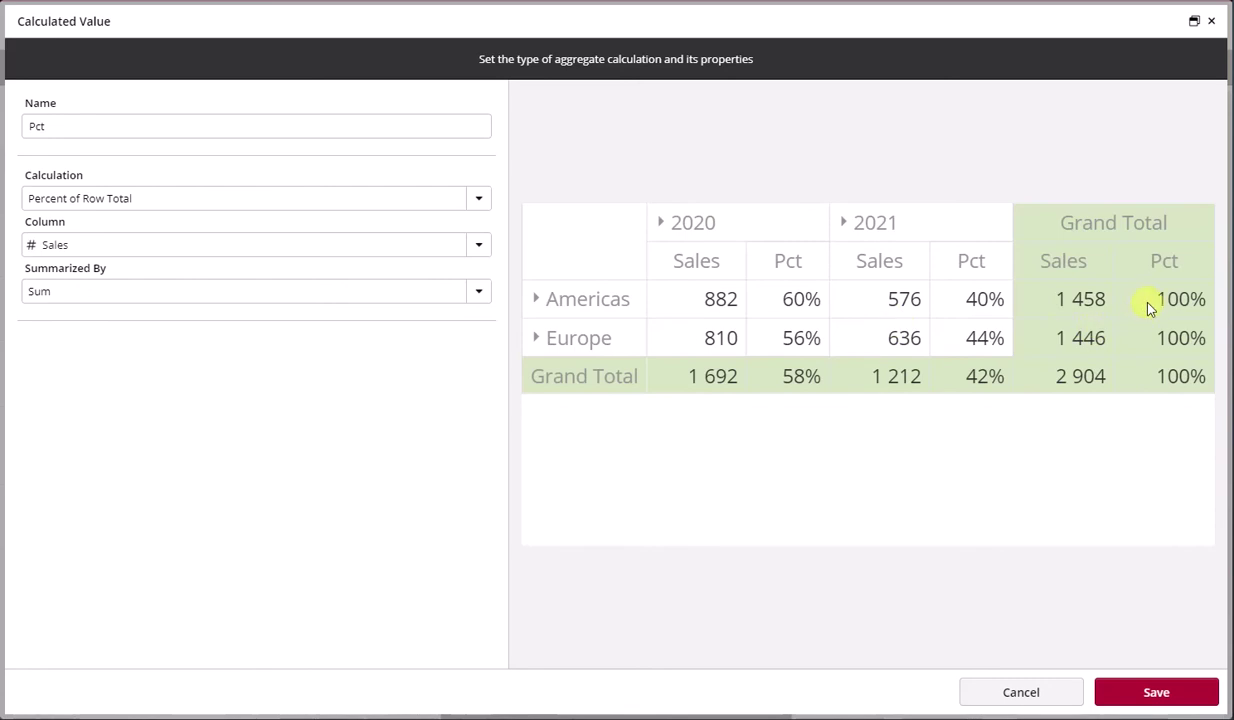
Return the calculation to Percent of Column Total for comparison and change it to Percent of Column Grand Total.
{"action": "left_click", "coordinate": [117, 203]}
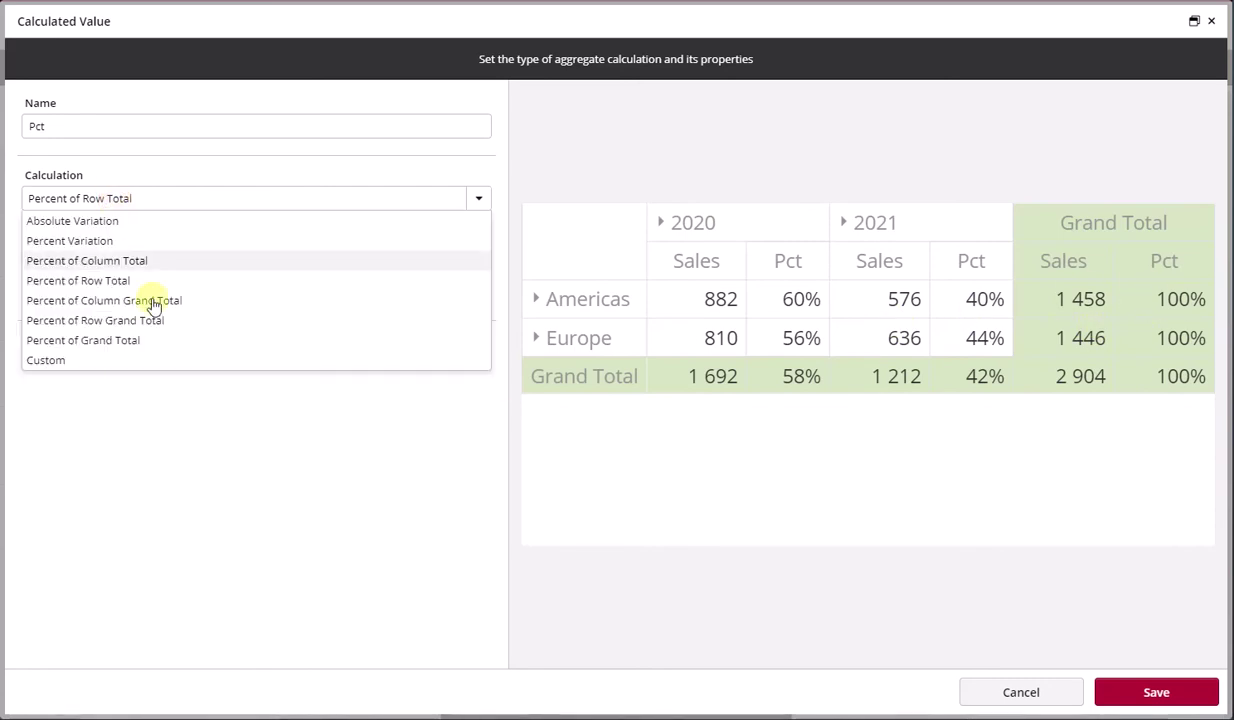
{"action": "left_click", "coordinate": [110, 262]}
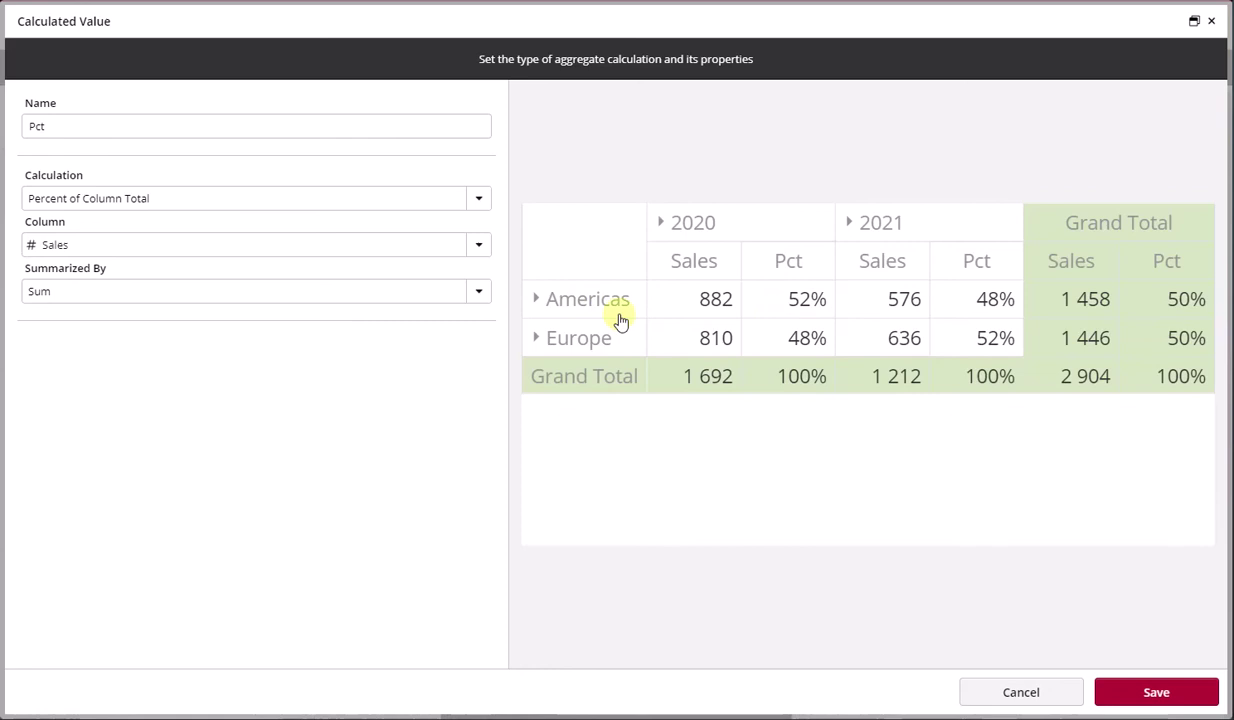
{"action": "left_click", "coordinate": [122, 198]}
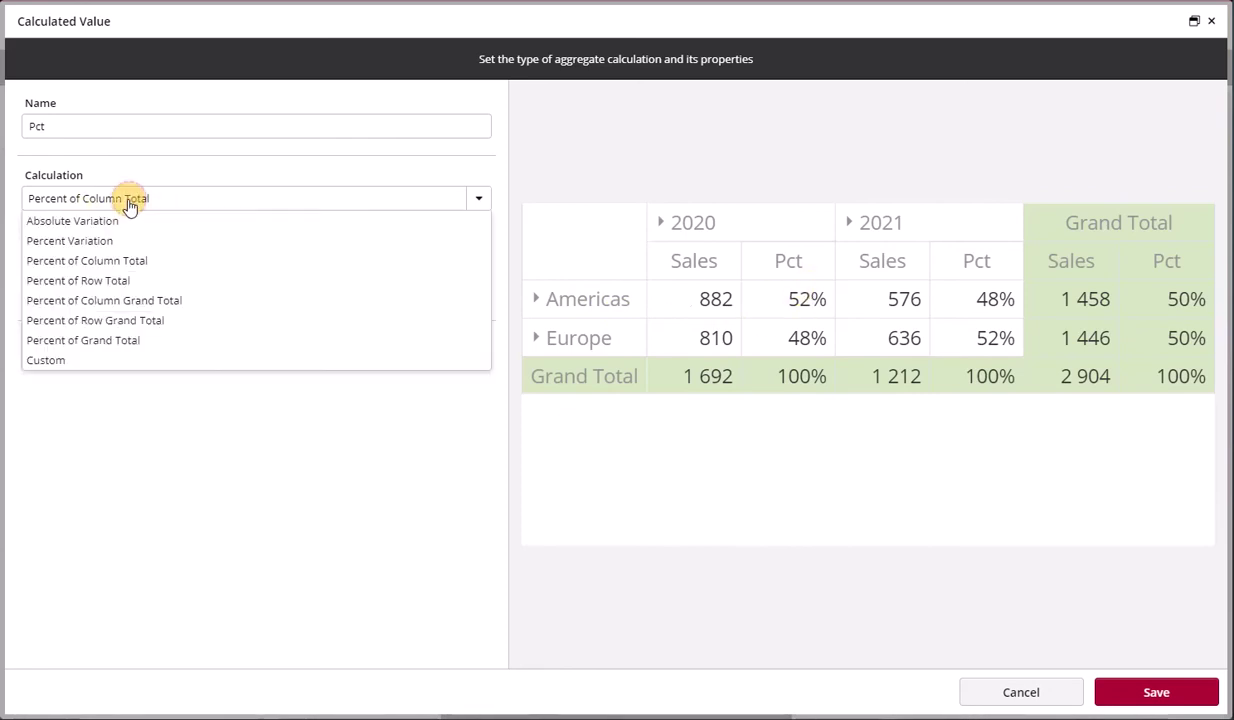
{"action": "left_click", "coordinate": [143, 300]}
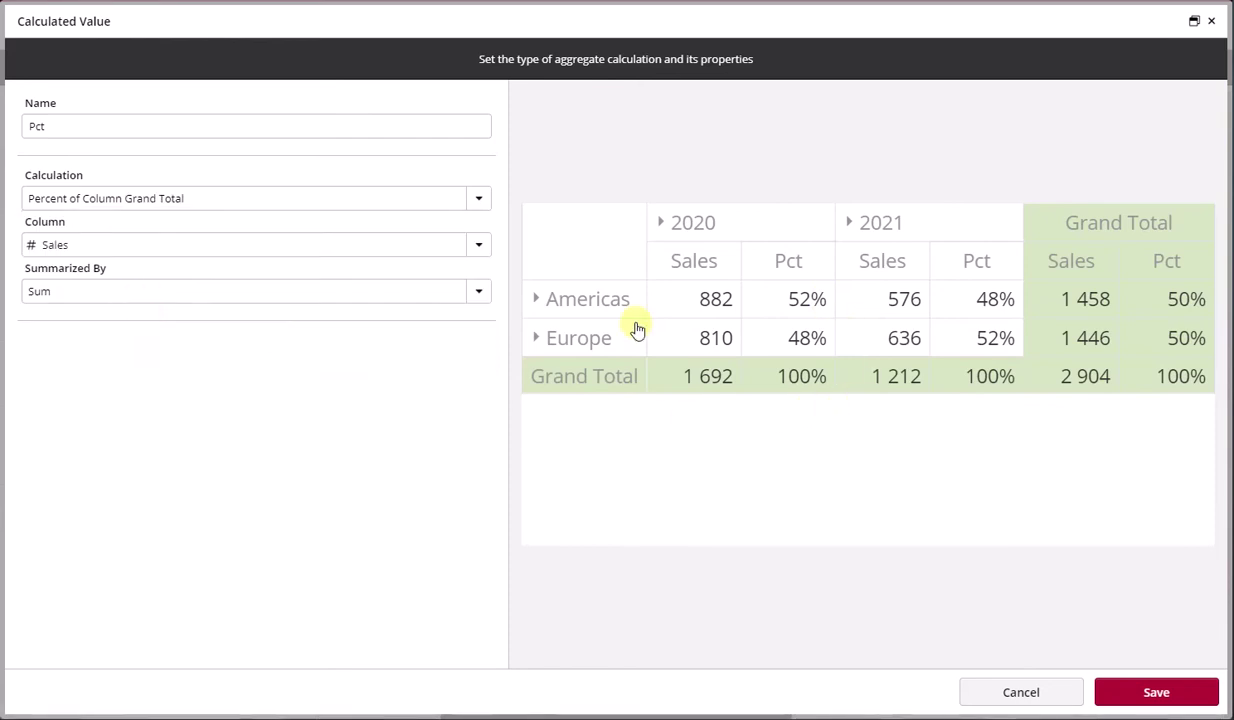
Expand Americas and Canada to examine each city's share of the column grand total, and collapse Canada again.
{"action": "left_click", "coordinate": [535, 300]}
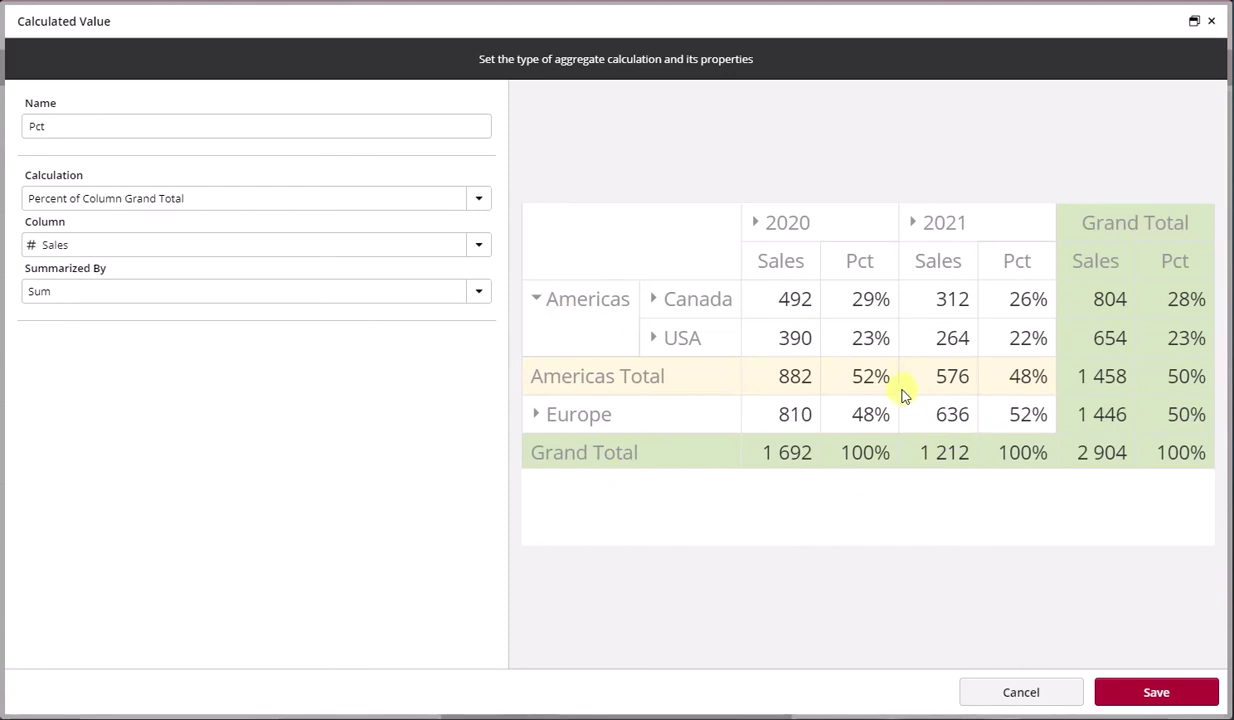
{"action": "left_click", "coordinate": [655, 300]}
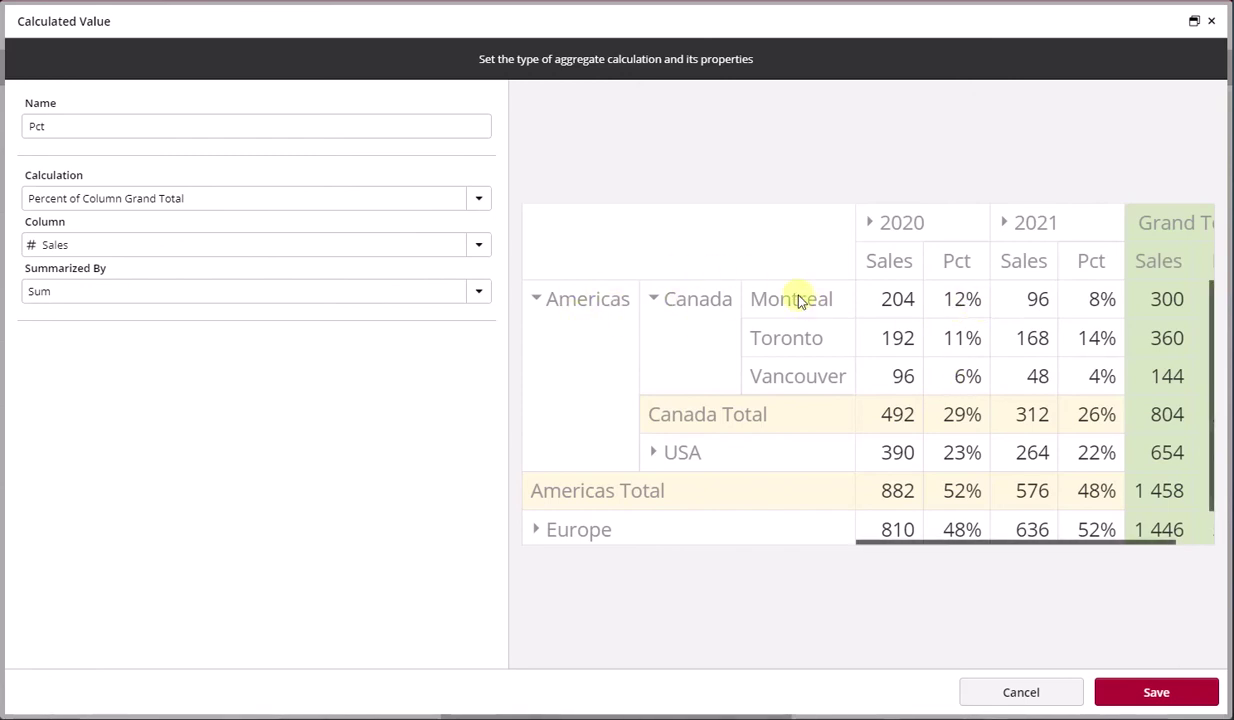
{"action": "scroll", "coordinate": [962, 370], "scroll_direction": "down", "scroll_amount": 1}
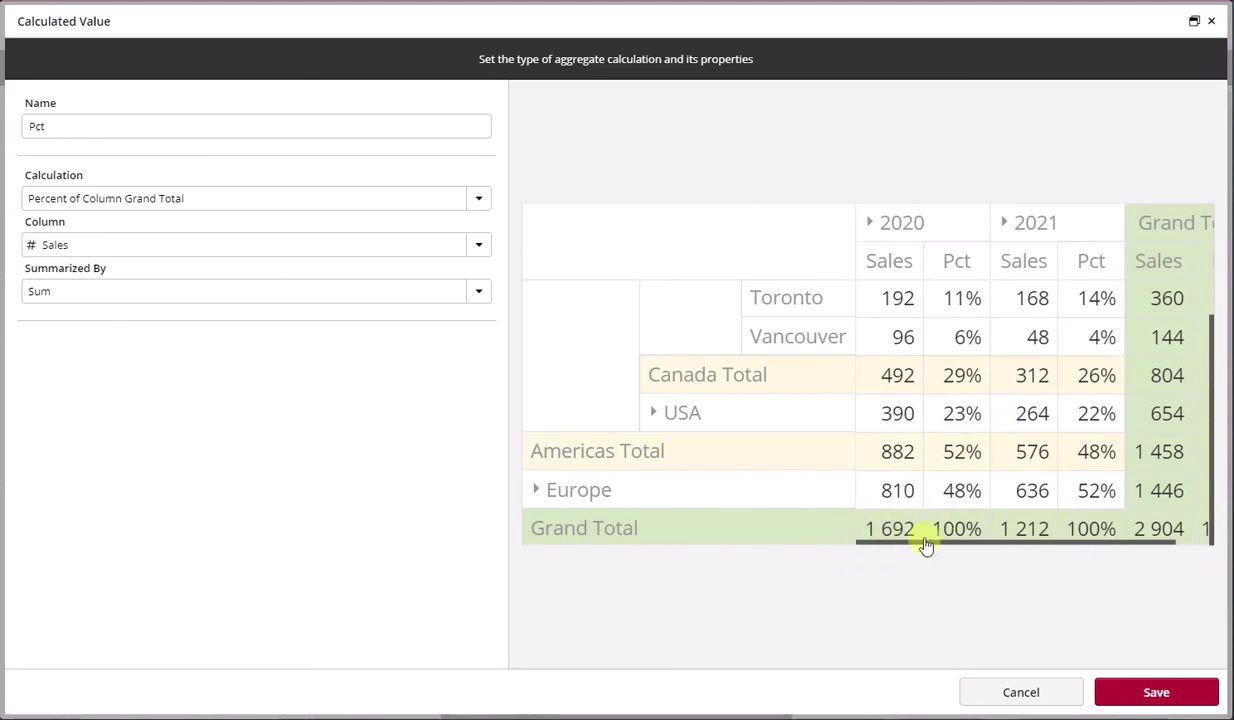
{"action": "scroll", "coordinate": [956, 460], "scroll_direction": "up", "scroll_amount": 1}
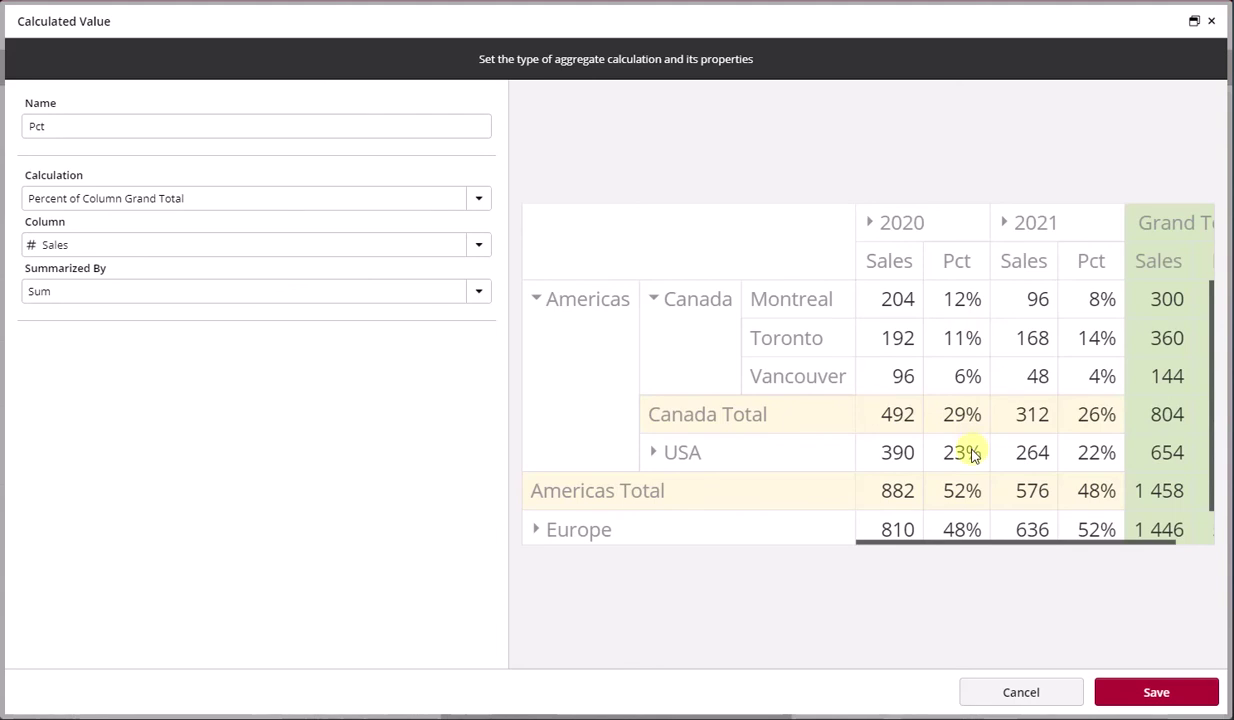
{"action": "scroll", "coordinate": [970, 452], "scroll_direction": "down", "scroll_amount": 1}
{"action": "scroll", "coordinate": [969, 413], "scroll_direction": "up", "scroll_amount": 1}
{"action": "left_click", "coordinate": [654, 302]}
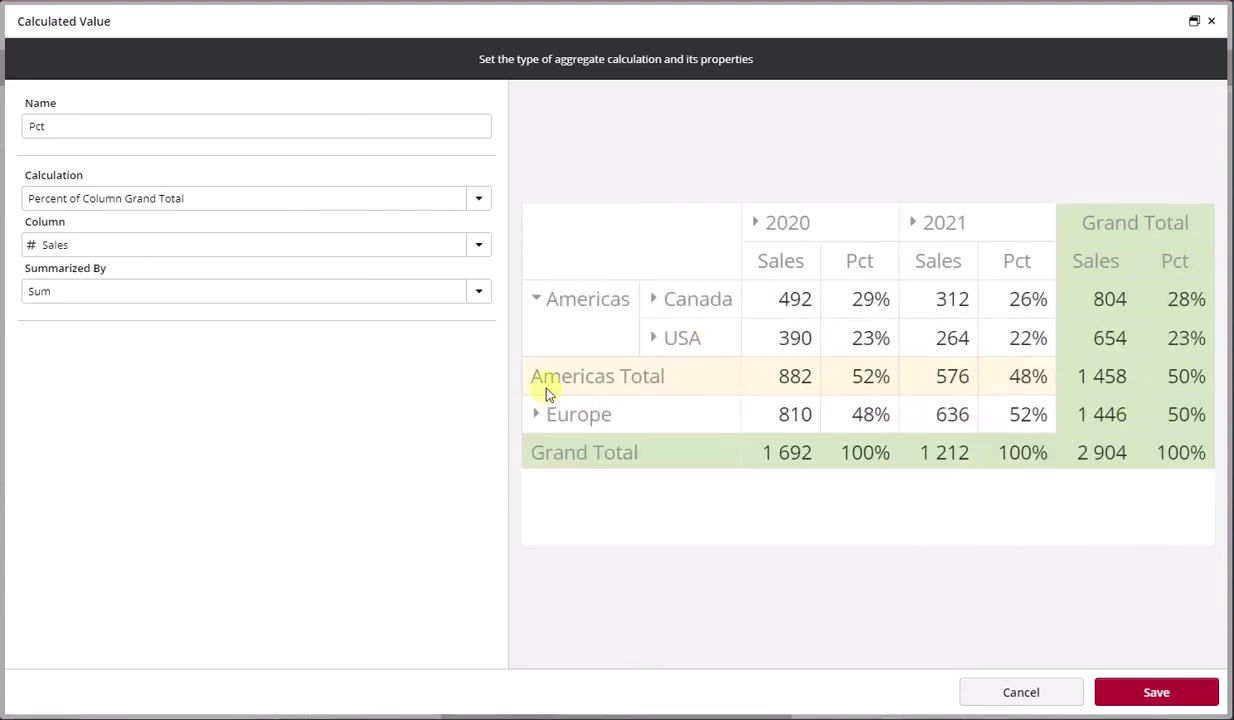
Expand Europe and Canada to compare their percentages with the column grand total, and collapse all row levels.
{"action": "left_click", "coordinate": [533, 415]}
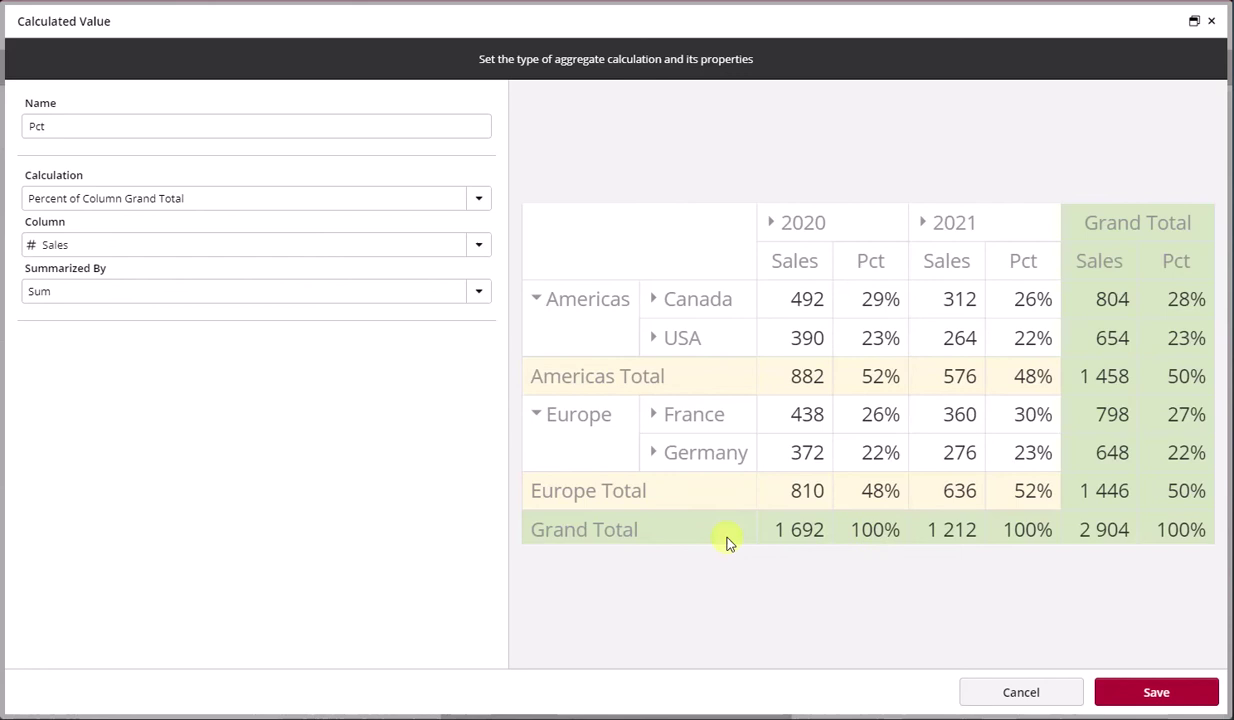
{"action": "left_click", "coordinate": [654, 301]}
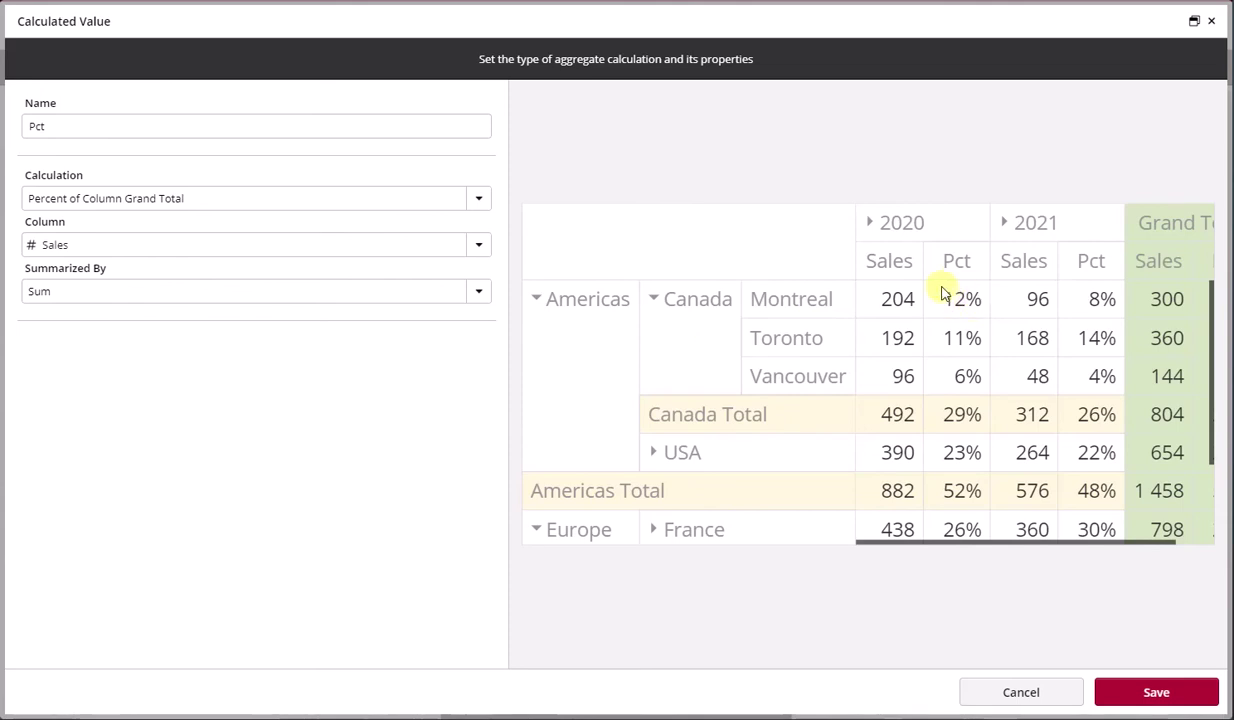
{"action": "scroll", "coordinate": [969, 311], "scroll_direction": "down", "scroll_amount": 3}
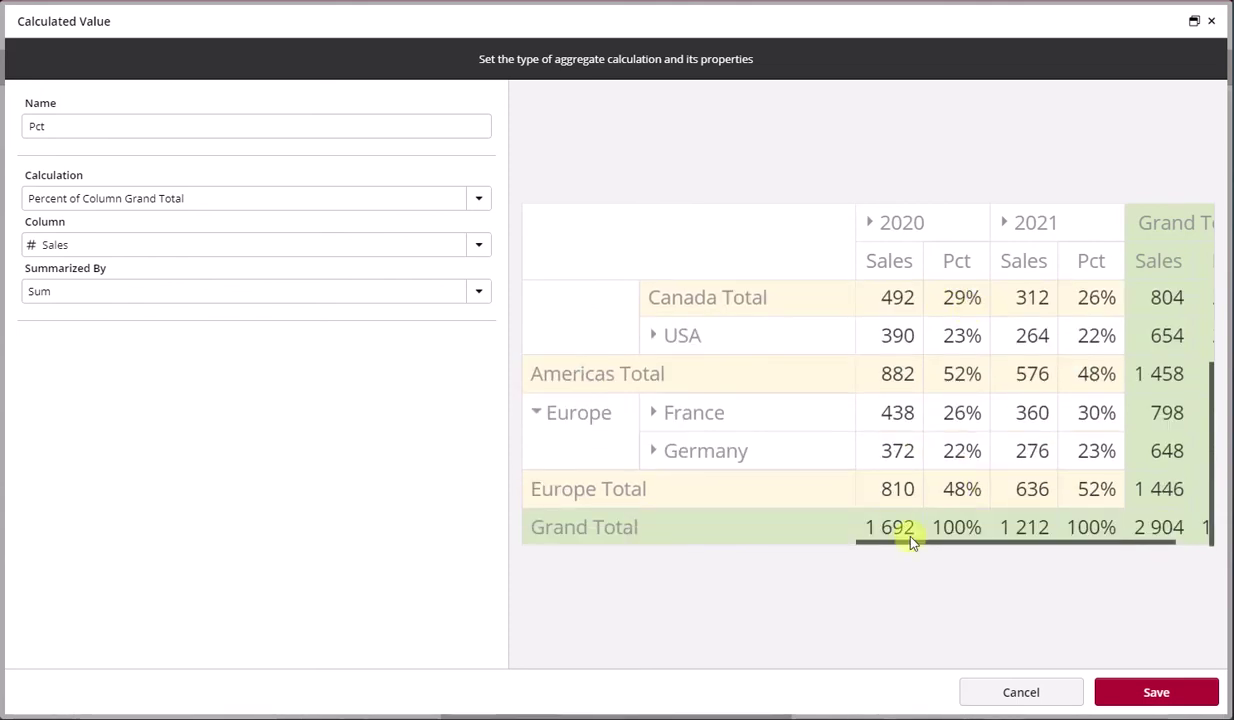
{"action": "scroll", "coordinate": [972, 505], "scroll_direction": "up", "scroll_amount": 3}
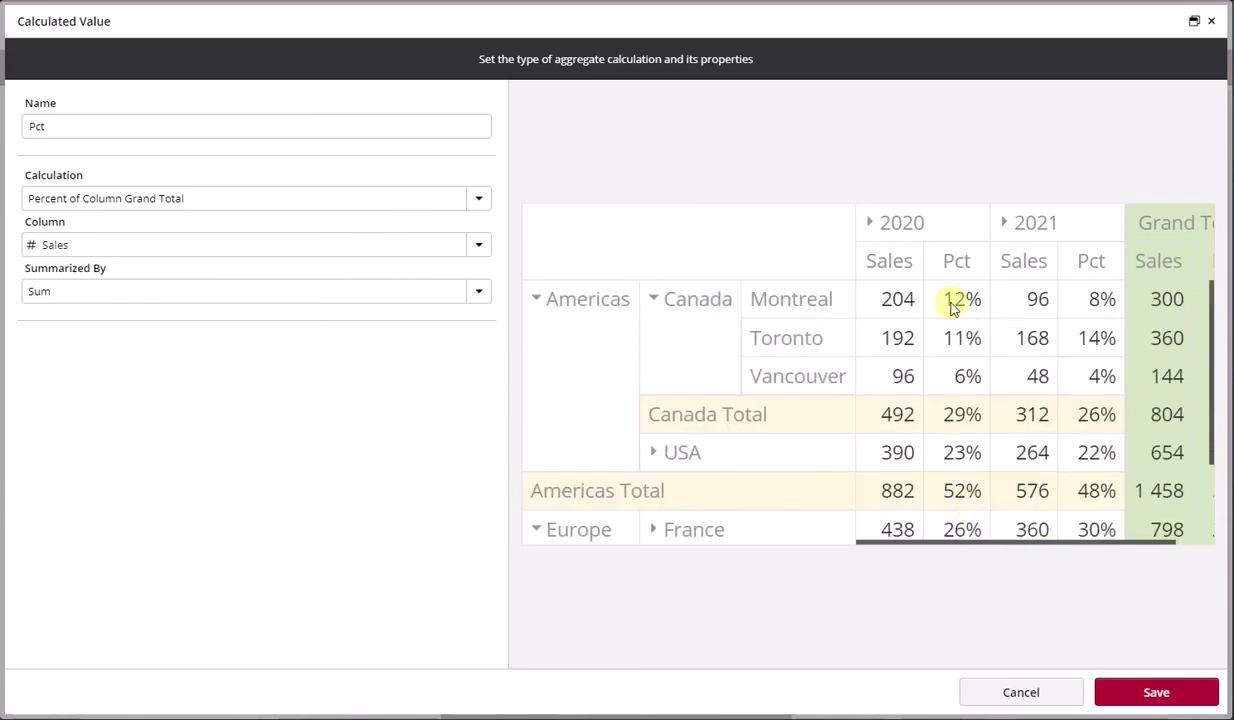
{"action": "left_click", "coordinate": [653, 298]}
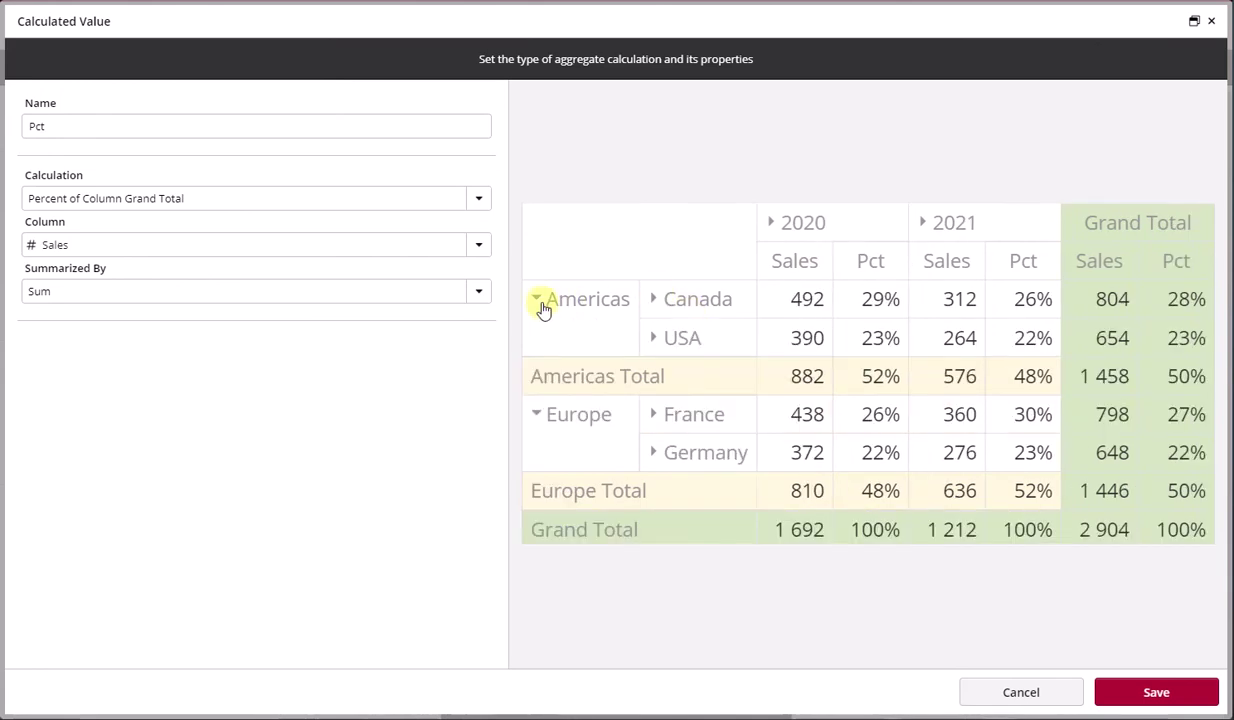
{"action": "left_click", "coordinate": [538, 300]}
{"action": "left_click", "coordinate": [538, 340]}
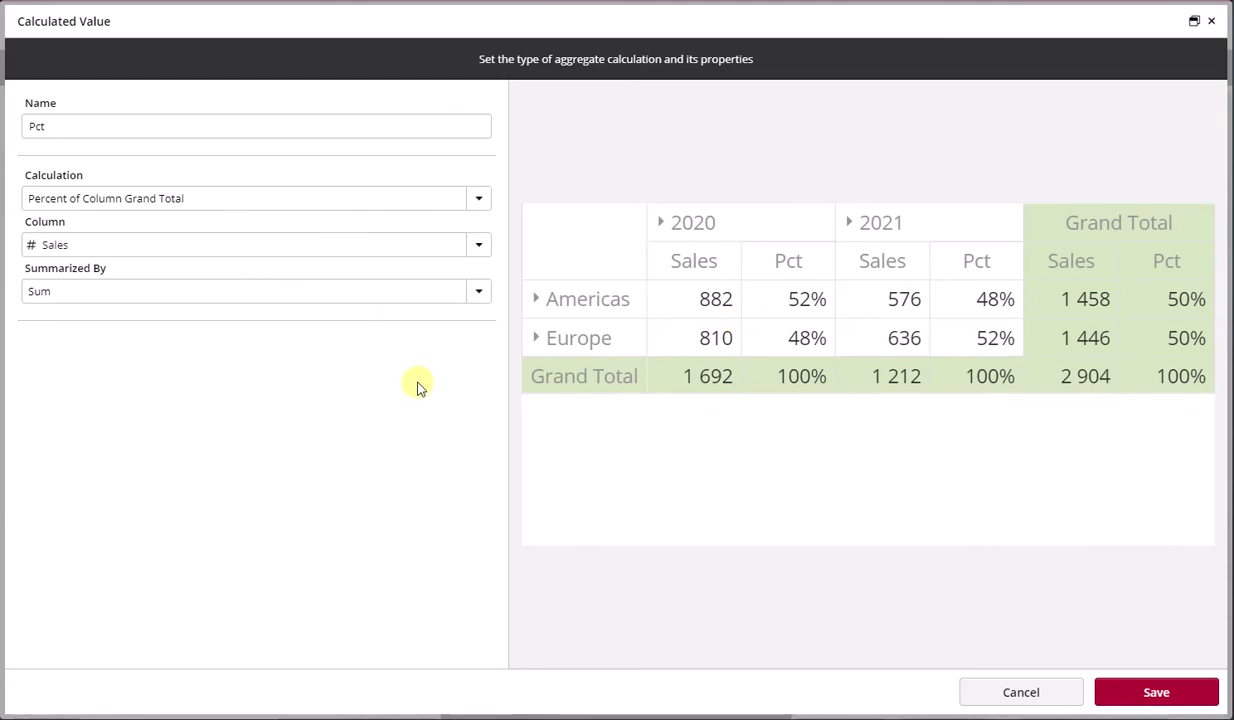
Highlight the 2020 and overall values in the Grand Total row, and expand Americas and Canada to compare city shares with each column's total.
{"action": "left_click", "coordinate": [212, 200]}
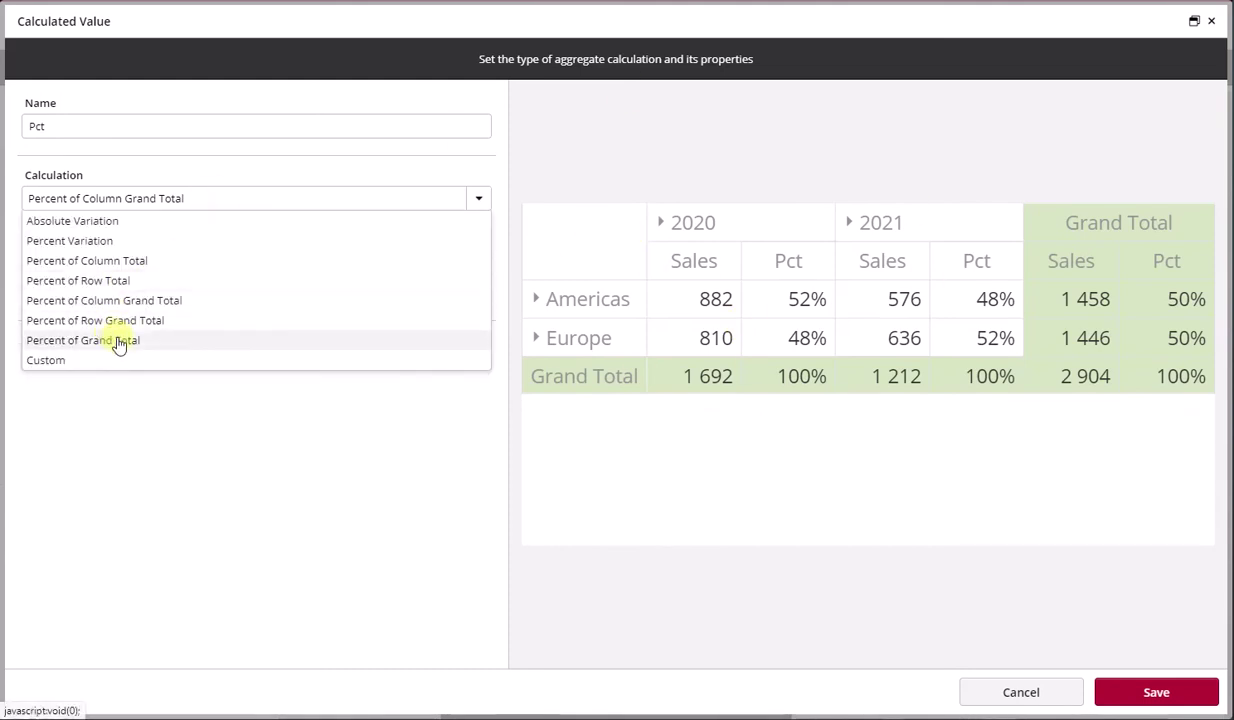
{"action": "left_click", "coordinate": [732, 405]}
{"action": "left_click_drag", "start_coordinate": [735, 381], "coordinate": [680, 381]}
{"action": "left_click_drag", "start_coordinate": [828, 384], "coordinate": [776, 378]}
{"action": "left_click_drag", "start_coordinate": [1113, 382], "coordinate": [1055, 385]}
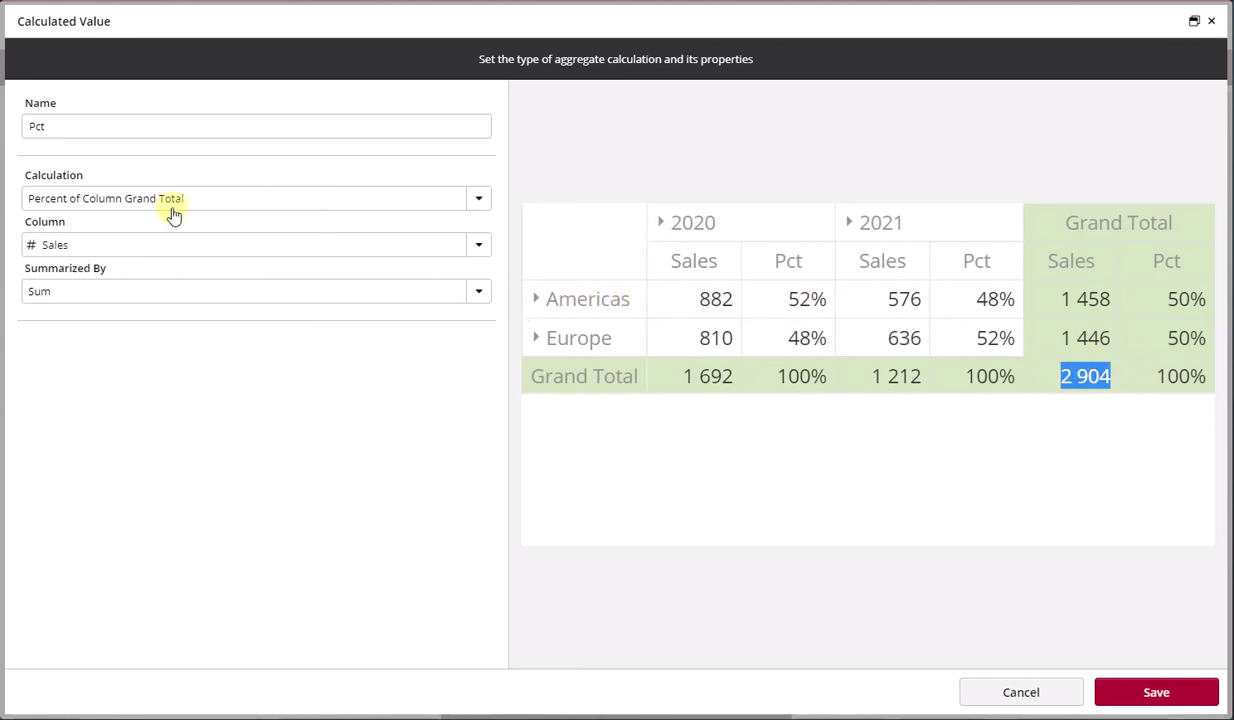
{"action": "left_click", "coordinate": [535, 300]}
{"action": "left_click", "coordinate": [656, 304]}
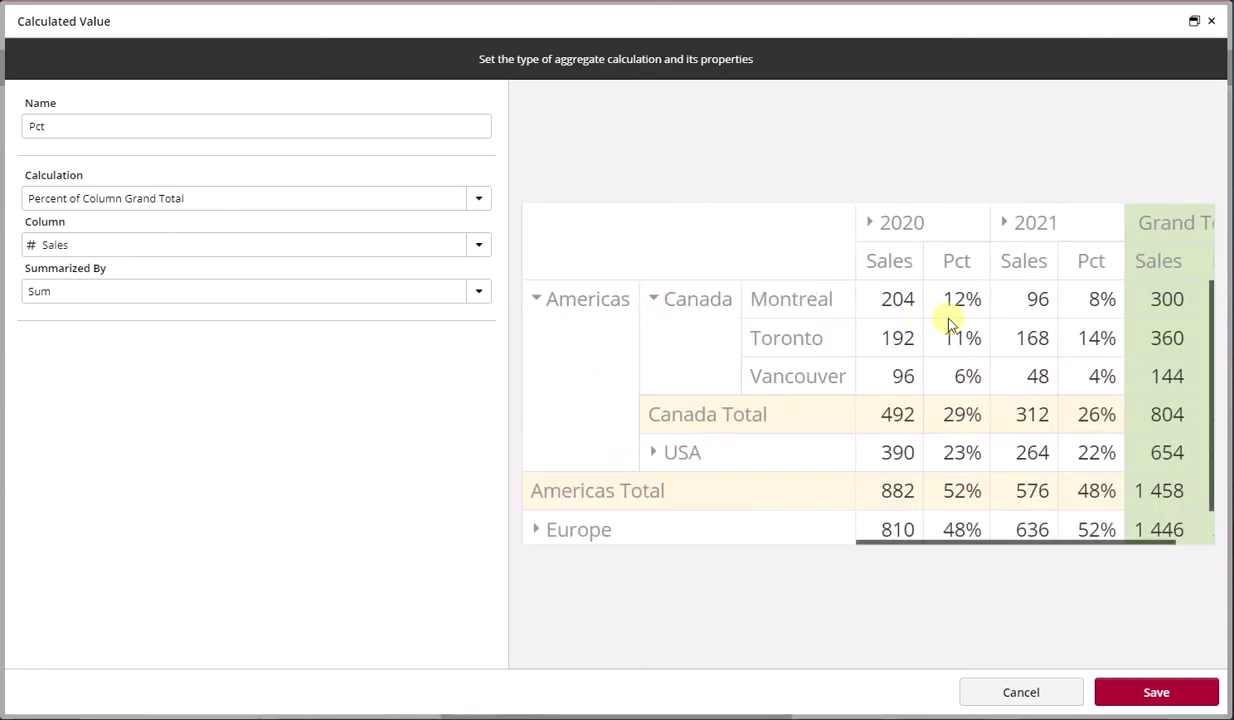
Set the calculation to Percent of Grand Total and expand Americas and Canada to examine each city's share of the overall sales total.
{"action": "left_click", "coordinate": [129, 200]}
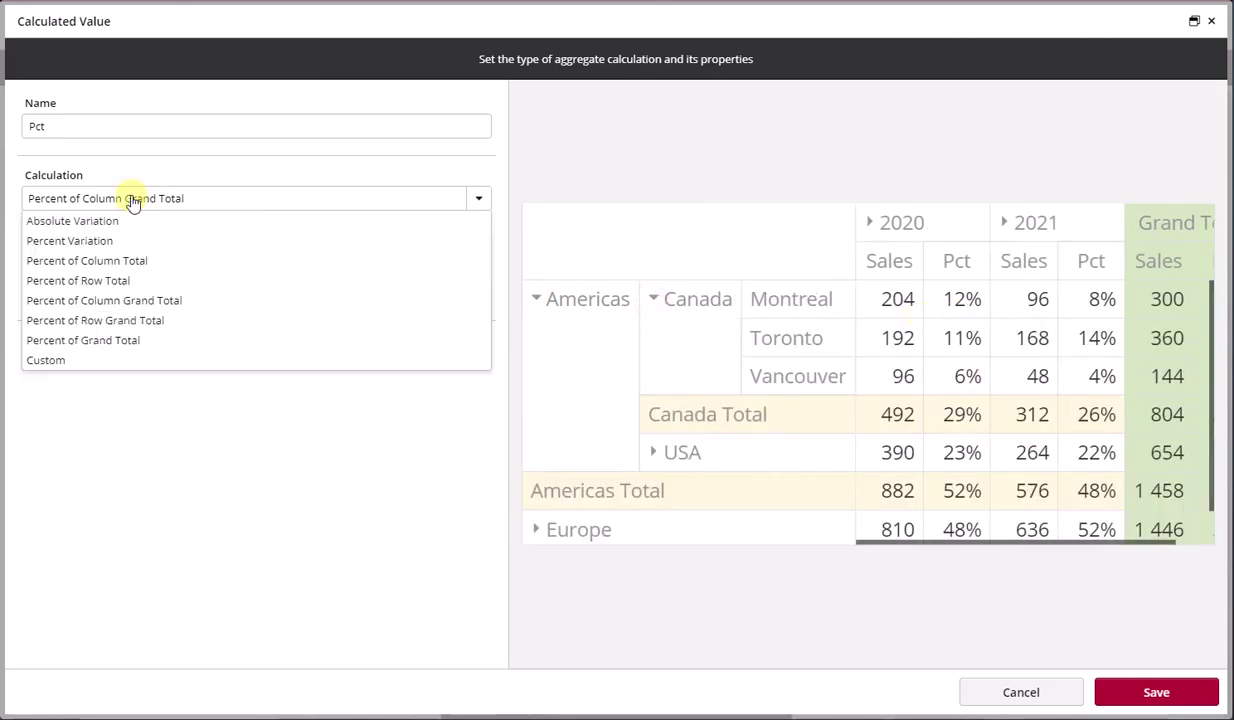
{"action": "left_click", "coordinate": [118, 342]}
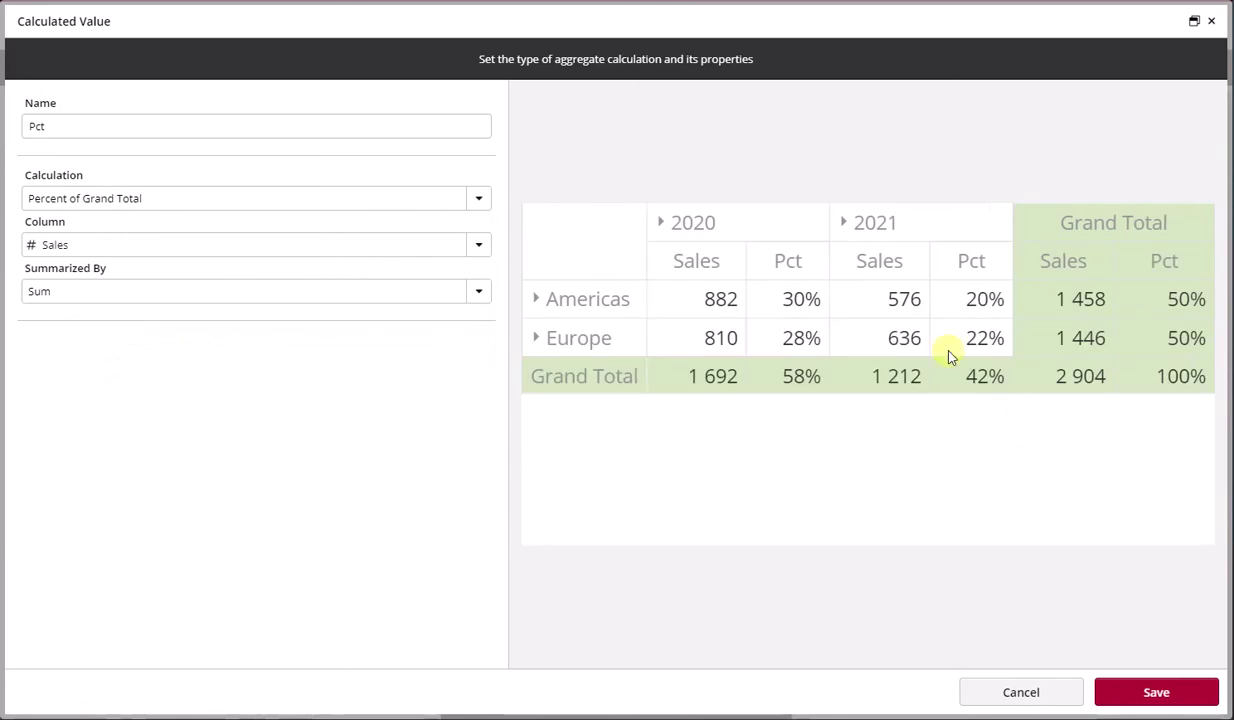
{"action": "left_click", "coordinate": [538, 302]}
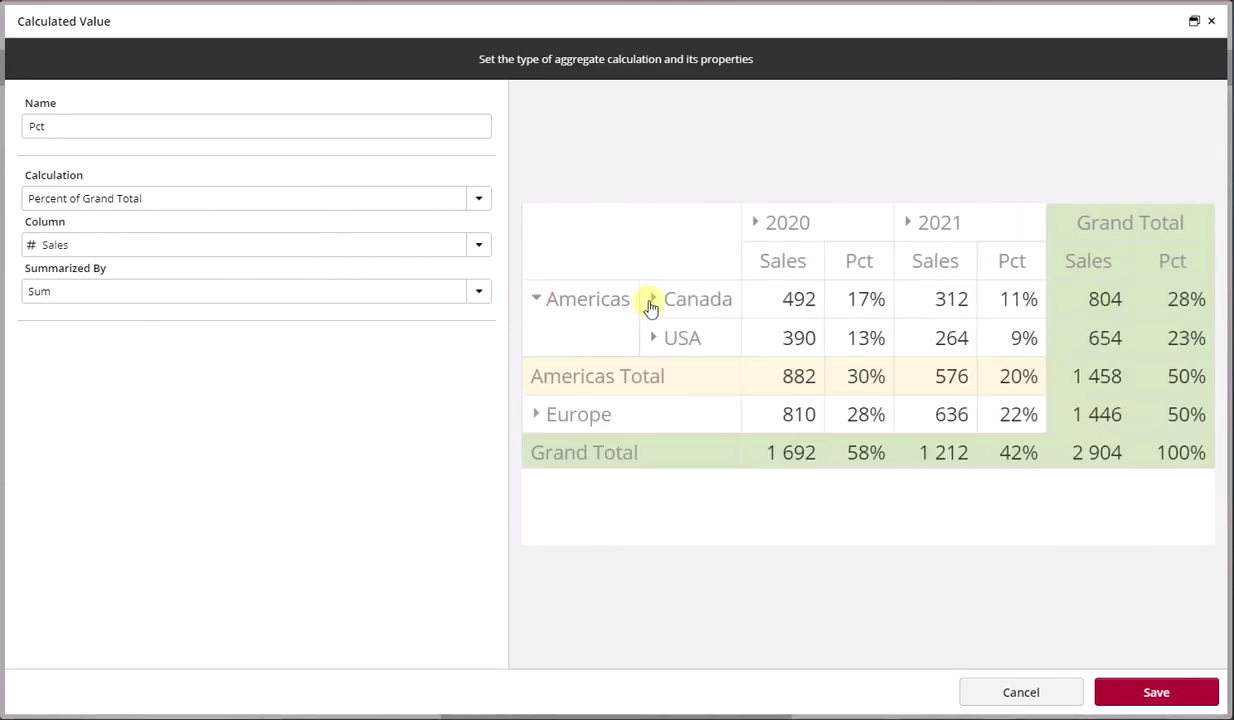
{"action": "left_click", "coordinate": [653, 303]}
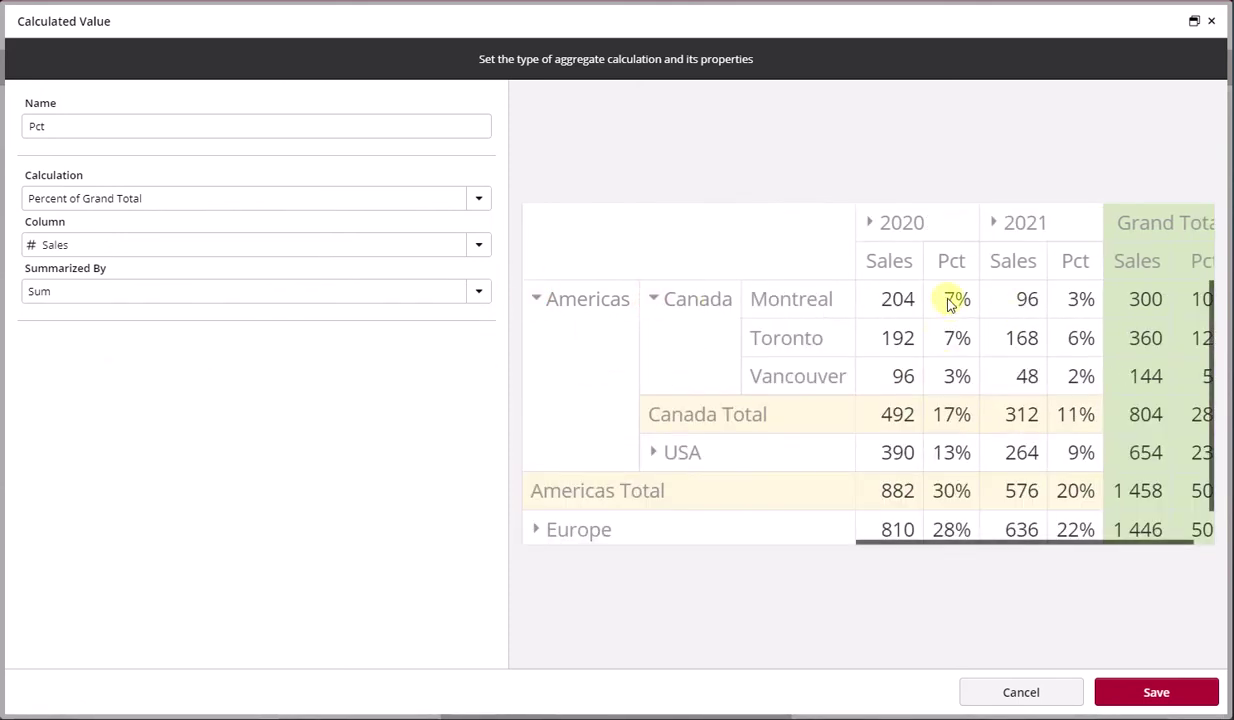
{"action": "left_click_drag", "start_coordinate": [946, 303], "coordinate": [966, 304]}
{"action": "left_click_drag", "start_coordinate": [1058, 543], "coordinate": [1094, 358]}
{"action": "scroll", "coordinate": [1100, 483], "scroll_direction": "down", "scroll_amount": 1}
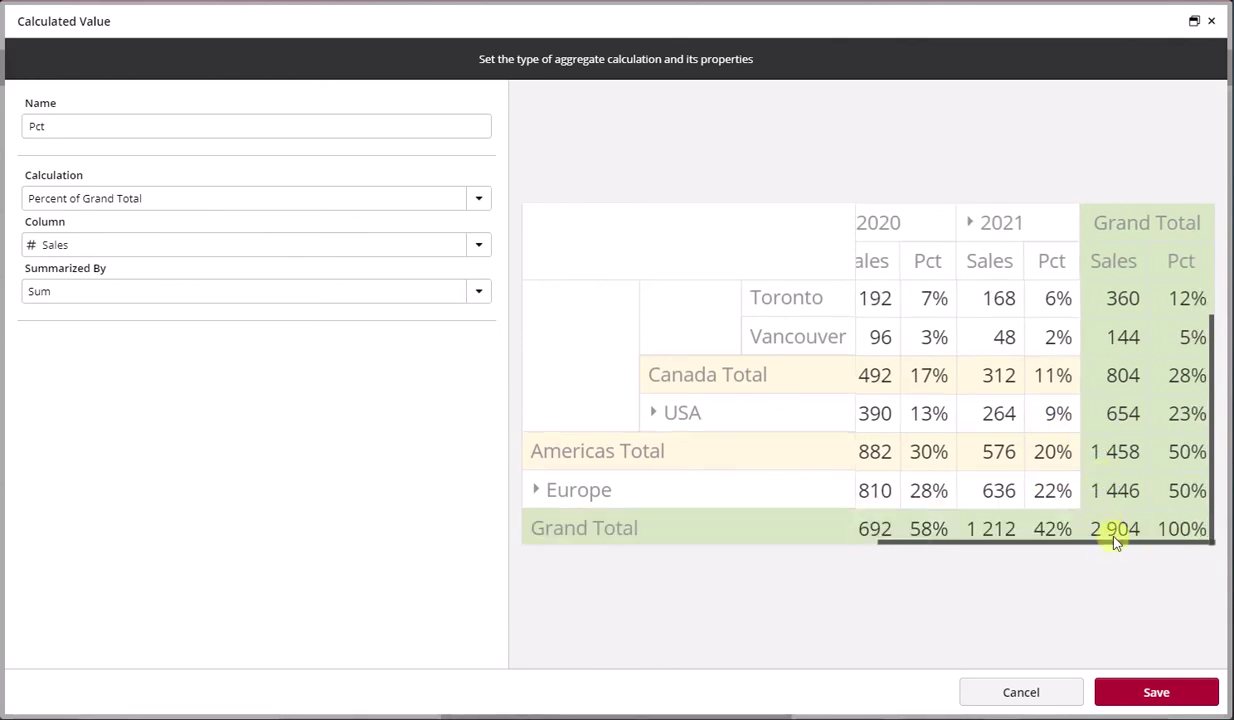
{"action": "scroll", "coordinate": [1127, 530], "scroll_direction": "up", "scroll_amount": 1}
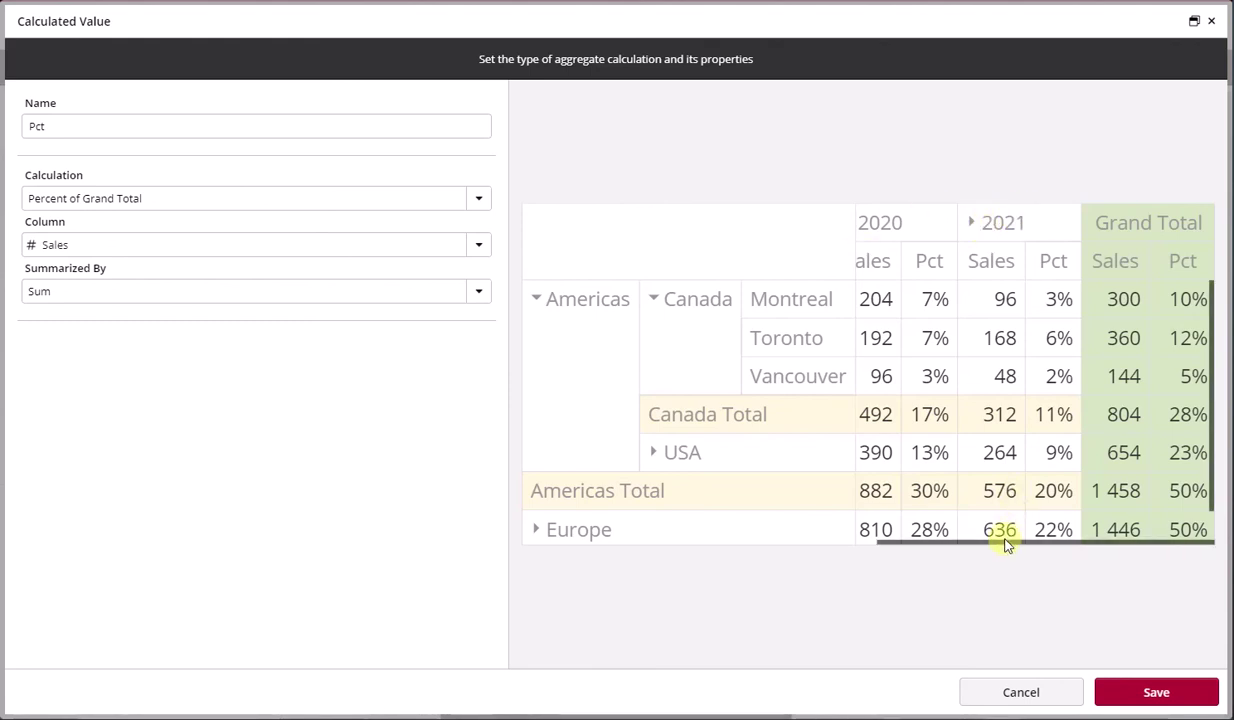
{"action": "left_click_drag", "start_coordinate": [1000, 541], "coordinate": [934, 461]}
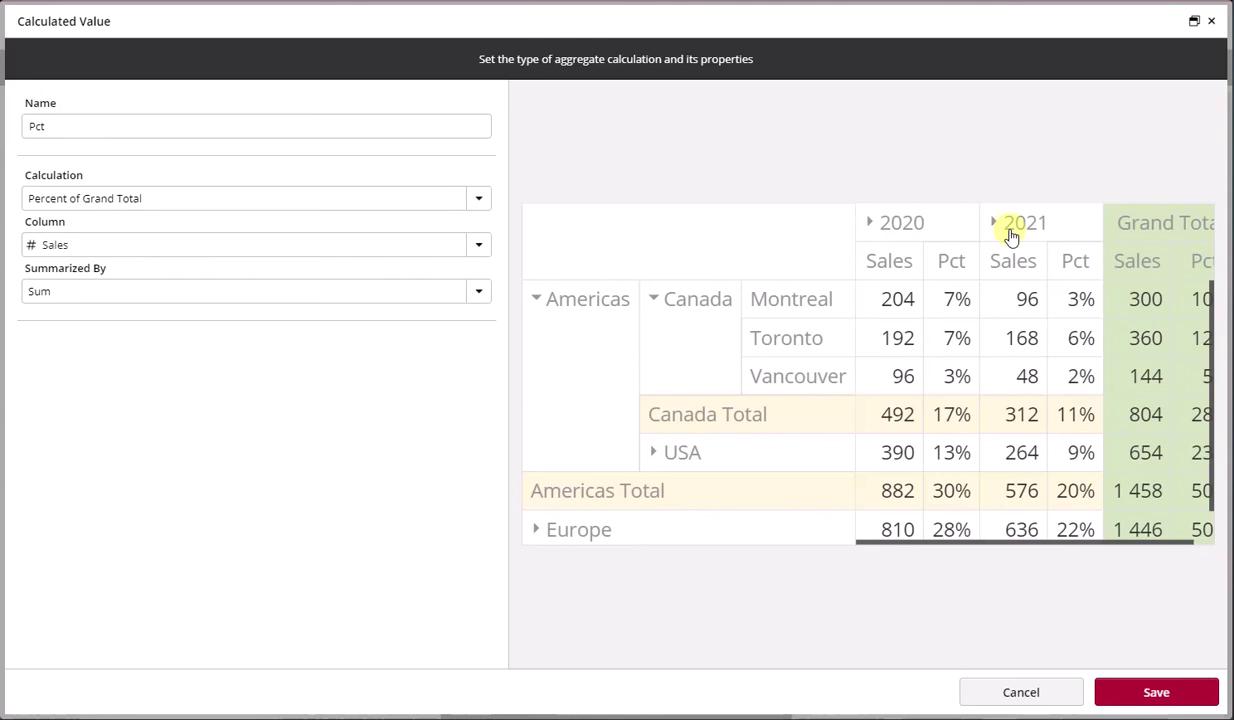